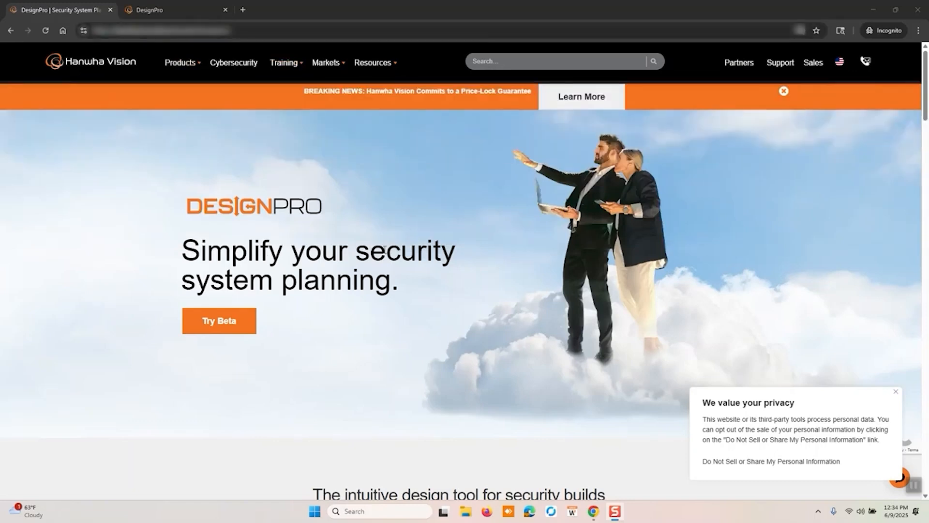
Open the Try Beta sign-up form, look through its required fields and dismiss it
{"action": "scroll", "coordinate": [385, 250], "scroll_direction": "down", "scroll_amount": 2}
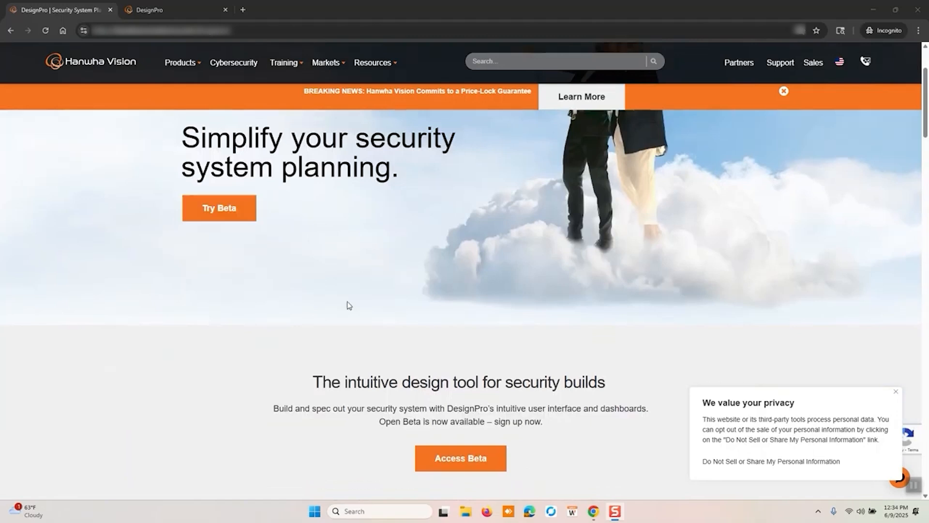
{"action": "left_click", "coordinate": [245, 210]}
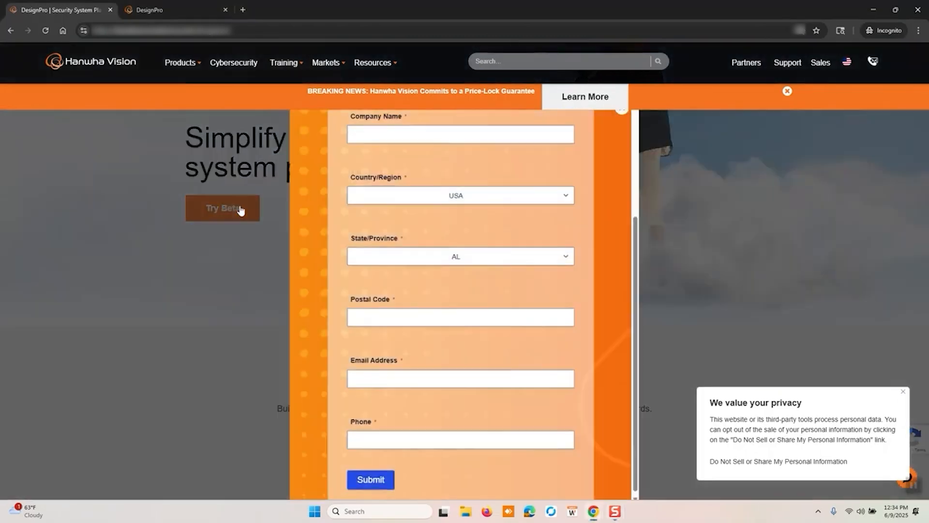
{"action": "scroll", "coordinate": [597, 280], "scroll_direction": "up", "scroll_amount": 2}
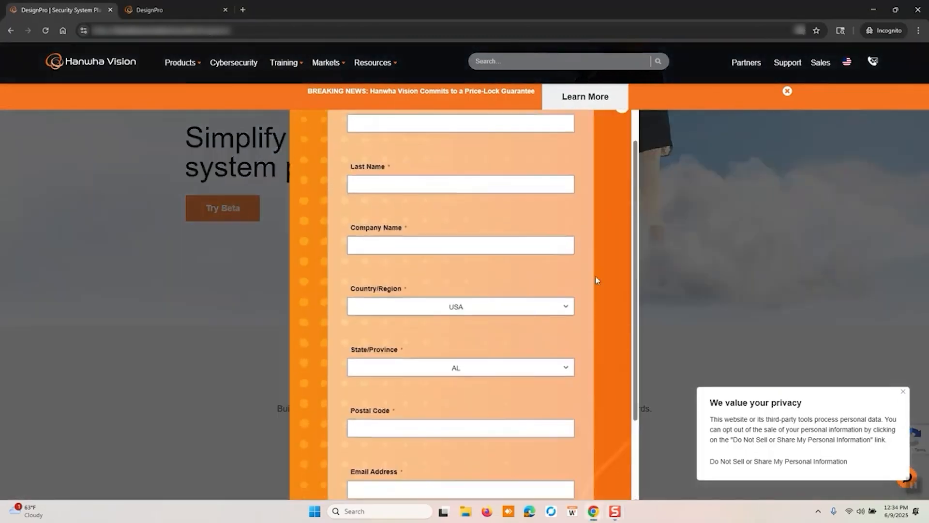
{"action": "left_click", "coordinate": [709, 253]}
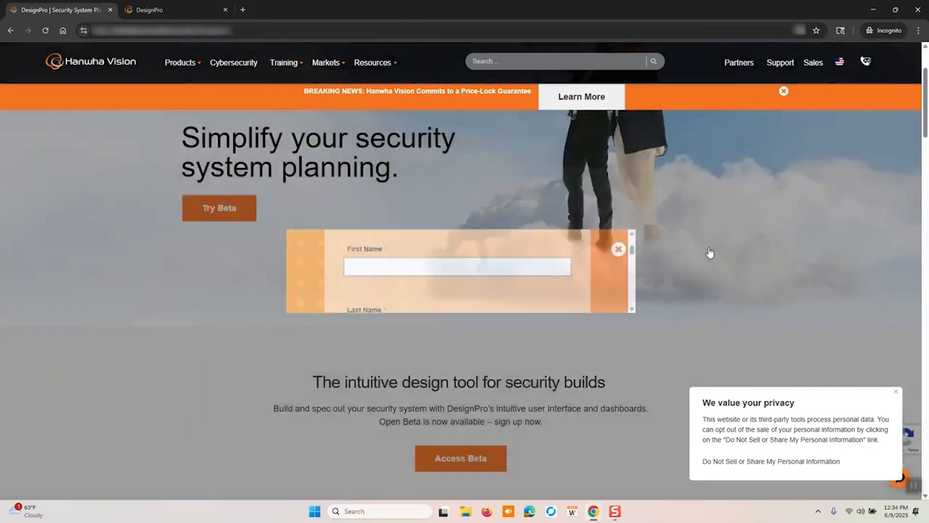
Switch to the DesignPro projects page, read through the Beta Services notice and agree to it
{"action": "mouse_move", "coordinate": [284, 82]}
{"action": "left_click", "coordinate": [154, 10]}
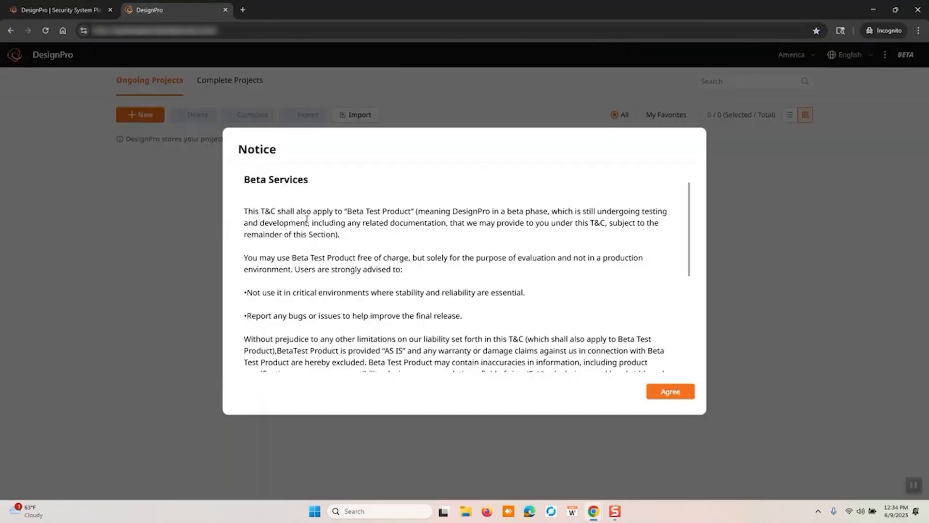
{"action": "scroll", "coordinate": [307, 219], "scroll_direction": "down", "scroll_amount": 3}
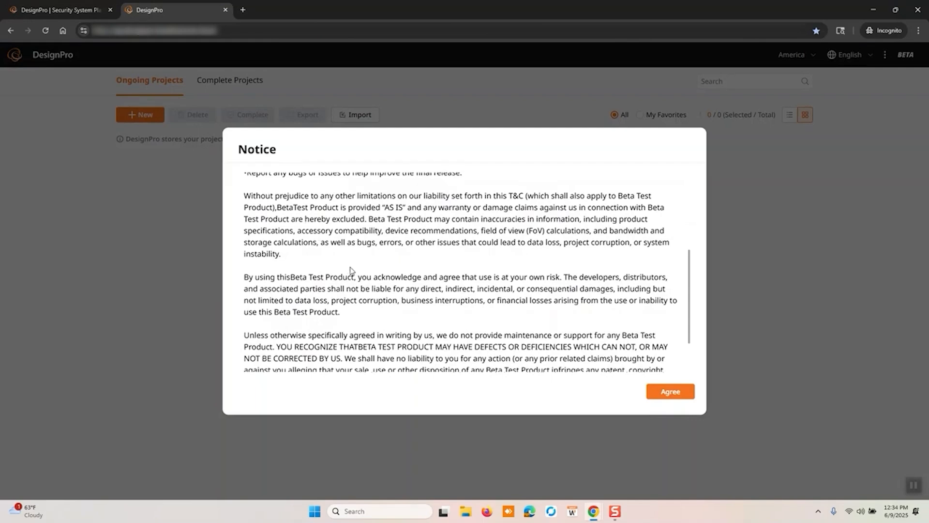
{"action": "scroll", "coordinate": [350, 269], "scroll_direction": "up", "scroll_amount": 2}
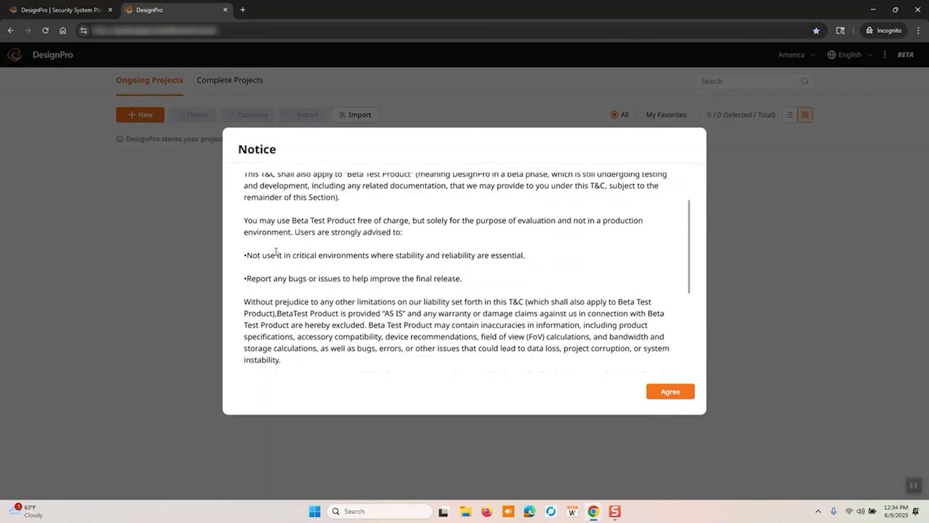
{"action": "scroll", "coordinate": [517, 275], "scroll_direction": "down", "scroll_amount": 1}
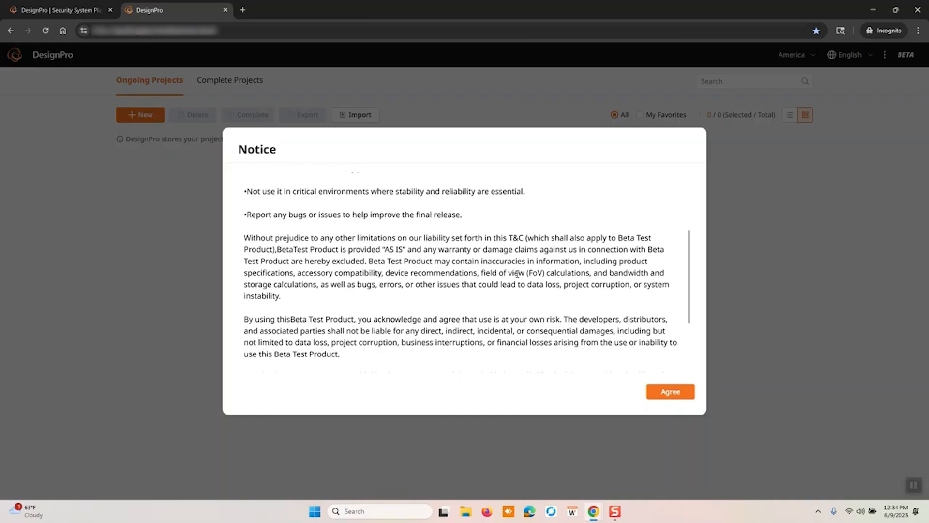
{"action": "left_click", "coordinate": [661, 392]}
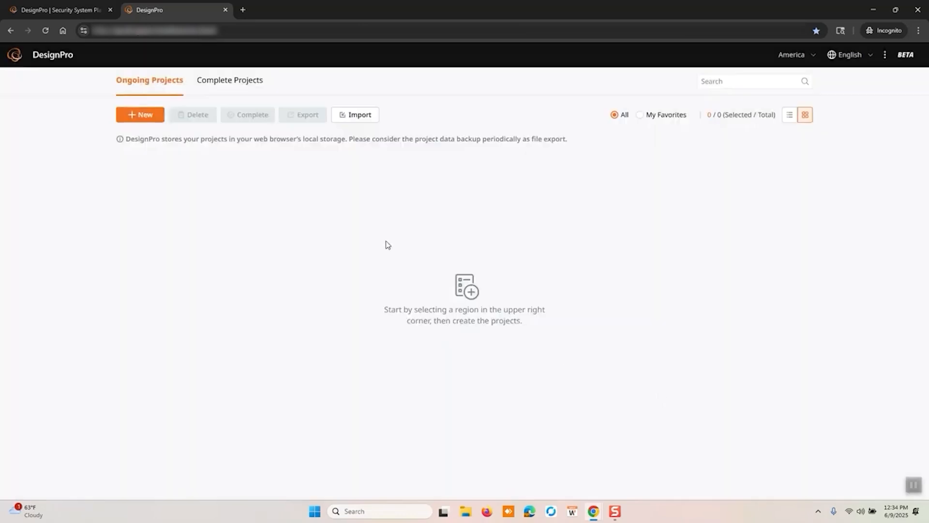
Create a new project with the name, note and client all set to Test
{"action": "left_click", "coordinate": [138, 116]}
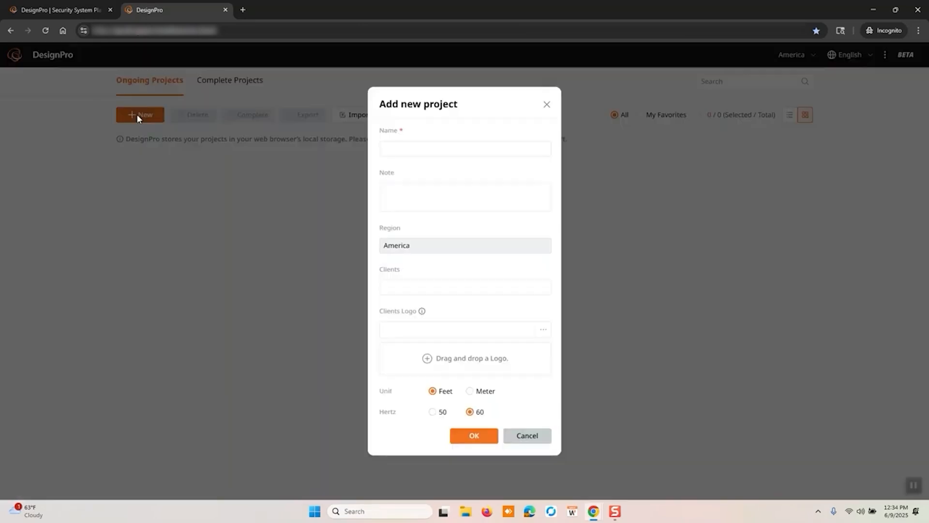
{"action": "left_click", "coordinate": [436, 149]}
{"action": "type", "text": "Test"}
{"action": "left_click", "coordinate": [412, 193]}
{"action": "type", "text": "Test"}
{"action": "left_click", "coordinate": [388, 286]}
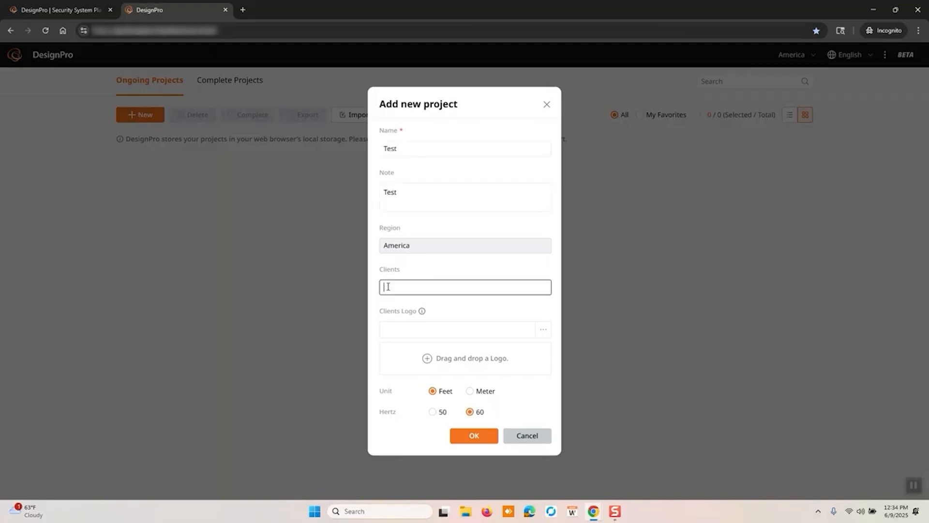
{"action": "type", "text": "Test"}
{"action": "left_click", "coordinate": [430, 326]}
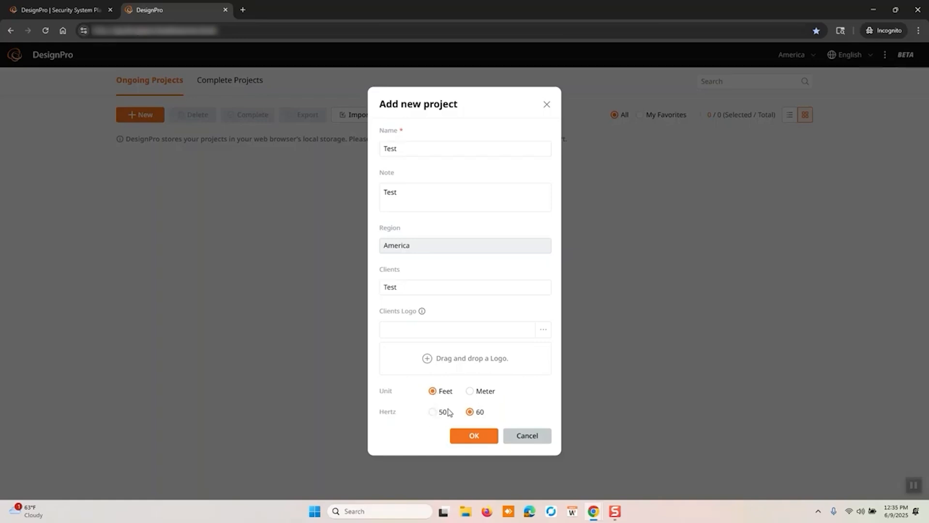
{"action": "left_click", "coordinate": [473, 436]}
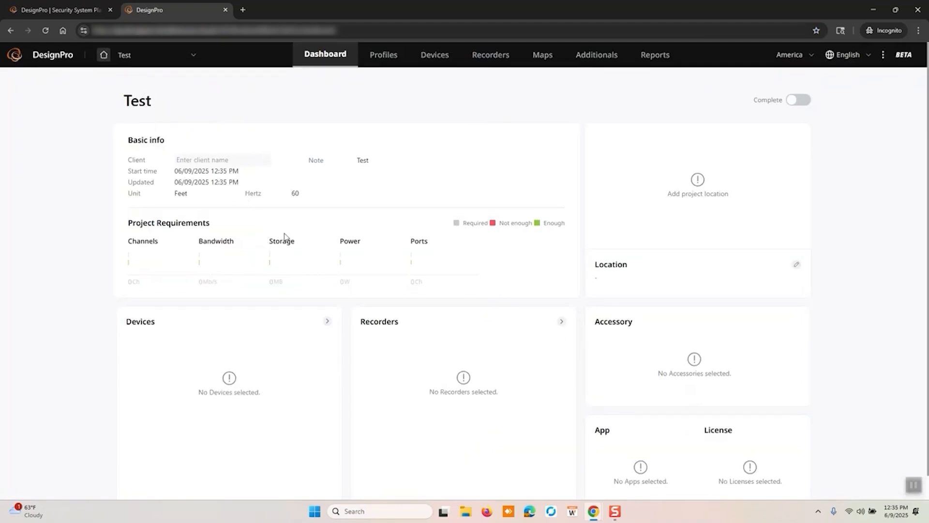
Look over the project dashboard and open the default All_devices device profile for editing
{"action": "scroll", "coordinate": [304, 346], "scroll_direction": "down", "scroll_amount": 1}
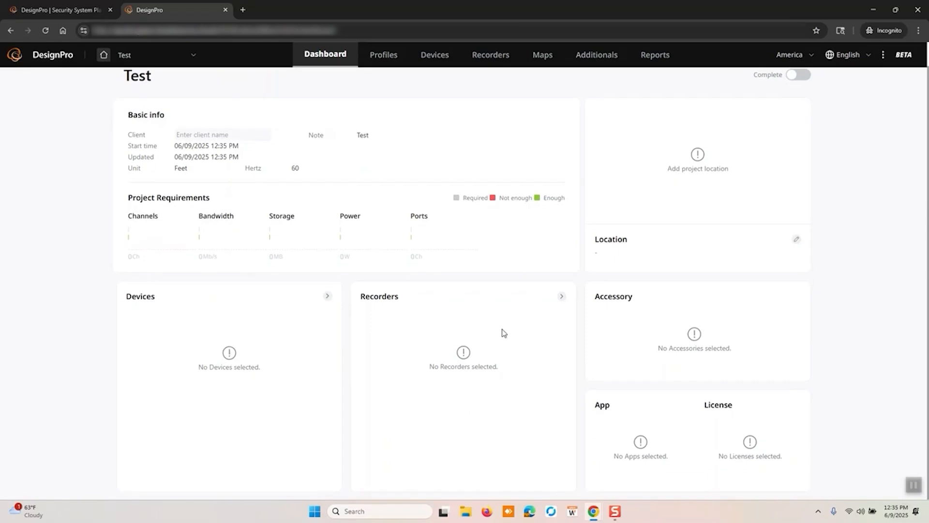
{"action": "scroll", "coordinate": [517, 325], "scroll_direction": "up", "scroll_amount": 1}
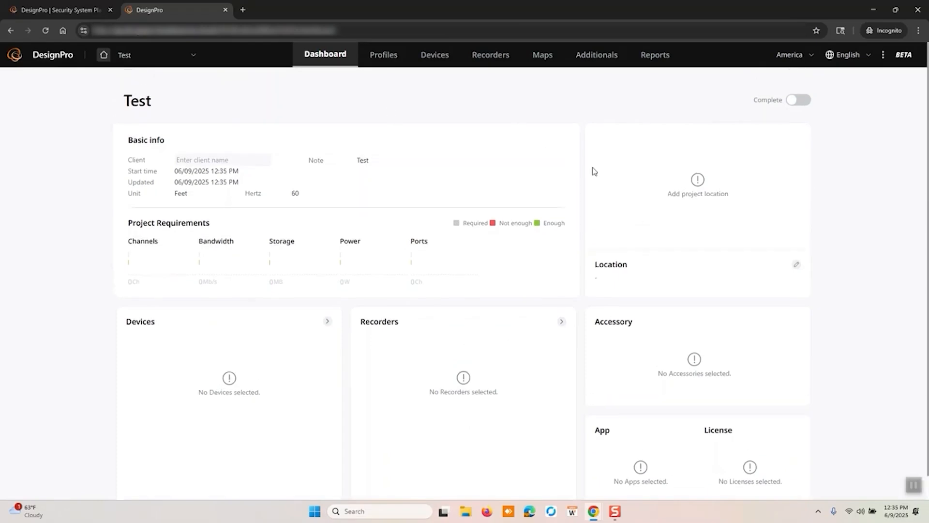
{"action": "left_click", "coordinate": [388, 57]}
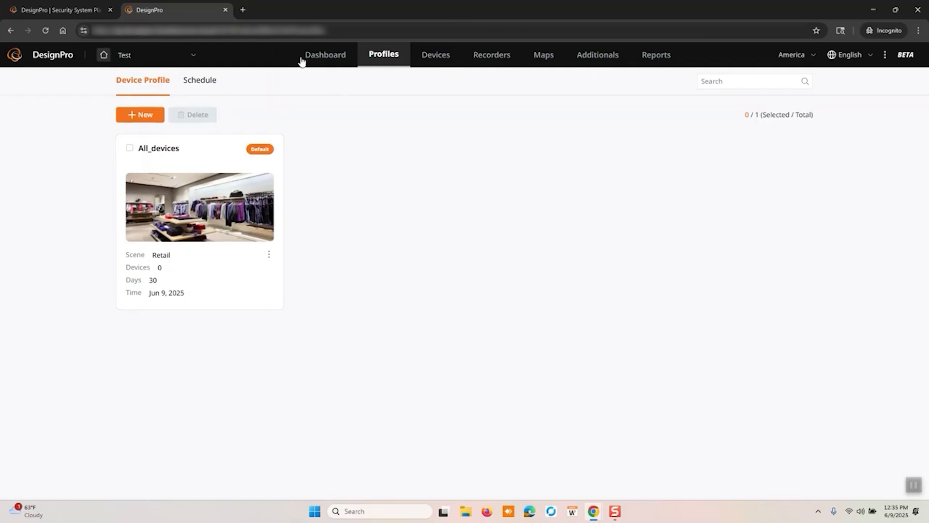
{"action": "left_click", "coordinate": [196, 289]}
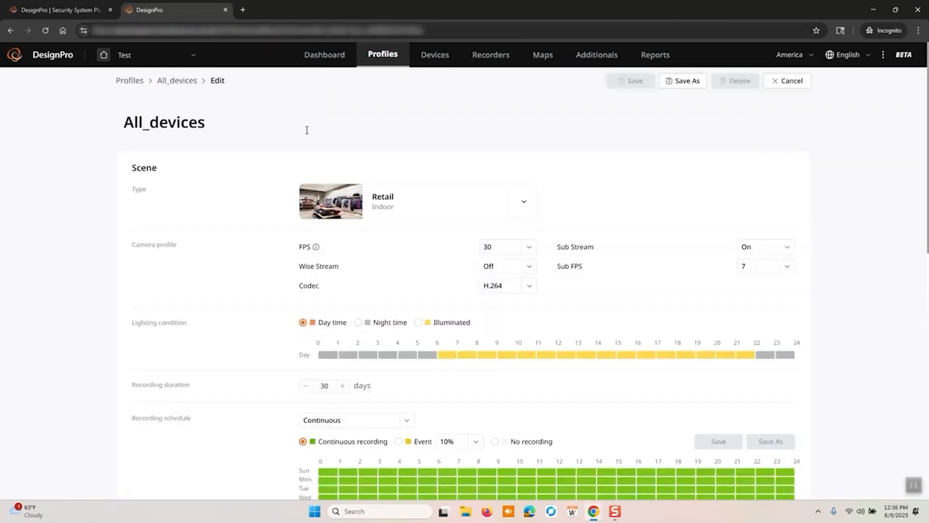
Change the All_devices profile's scene type to Parking Area
{"action": "scroll", "coordinate": [277, 264], "scroll_direction": "down", "scroll_amount": 1}
{"action": "left_click", "coordinate": [531, 146]}
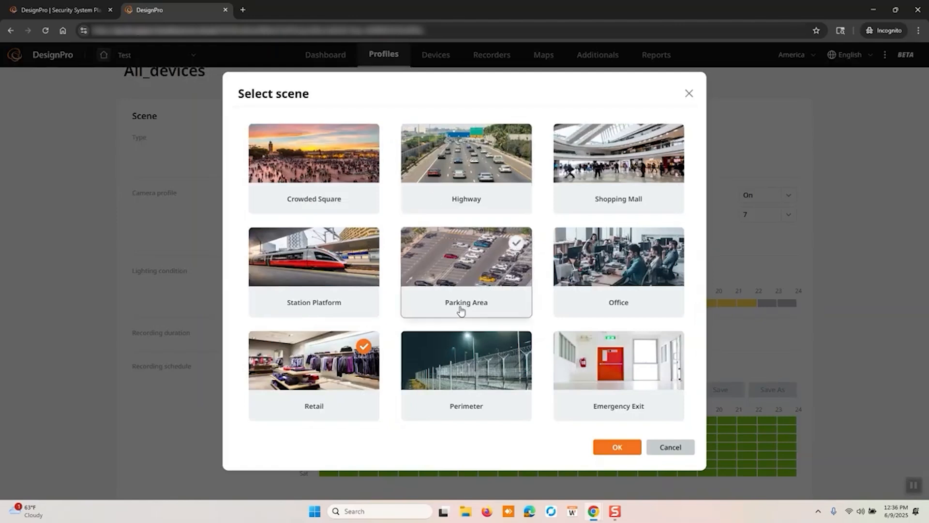
{"action": "left_click", "coordinate": [490, 266]}
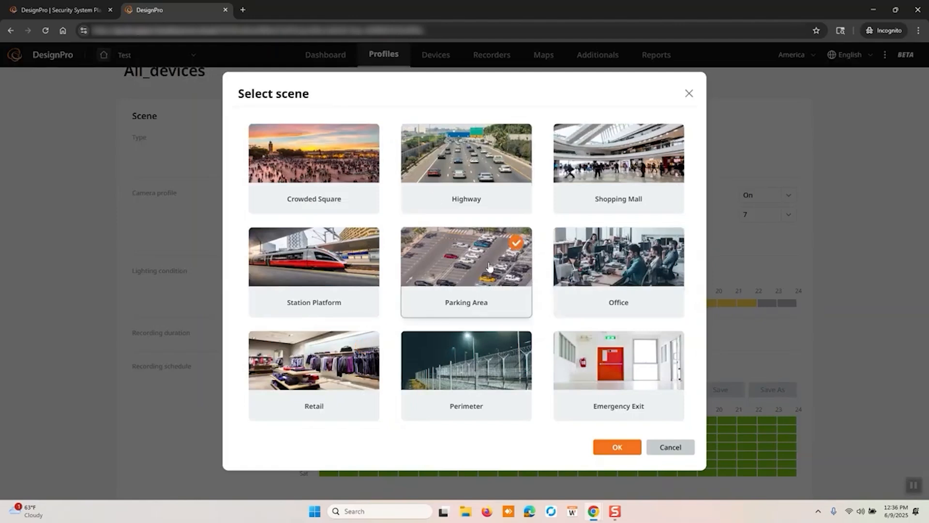
{"action": "left_click", "coordinate": [621, 448]}
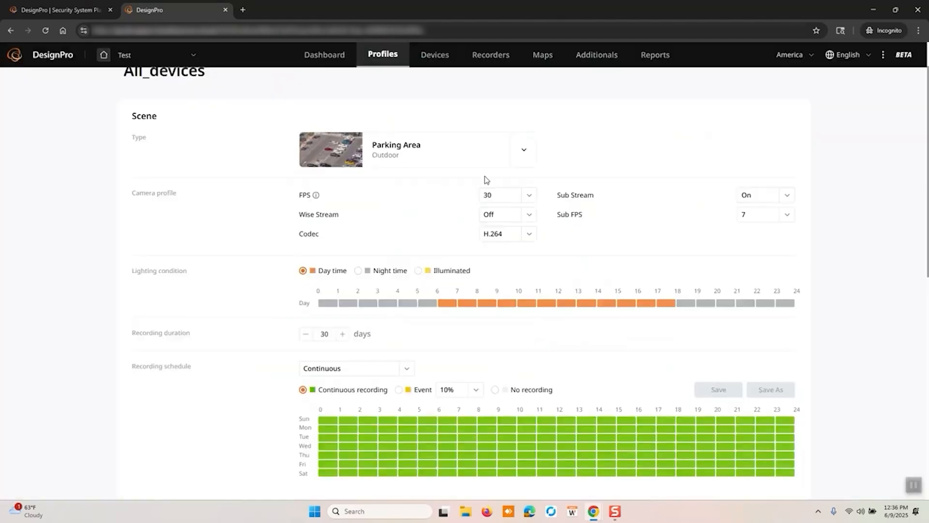
Set the camera profile to 10 FPS, Wise Stream Mid and the H.265 codec
{"action": "left_click", "coordinate": [524, 194]}
{"action": "scroll", "coordinate": [508, 296], "scroll_direction": "down", "scroll_amount": 5}
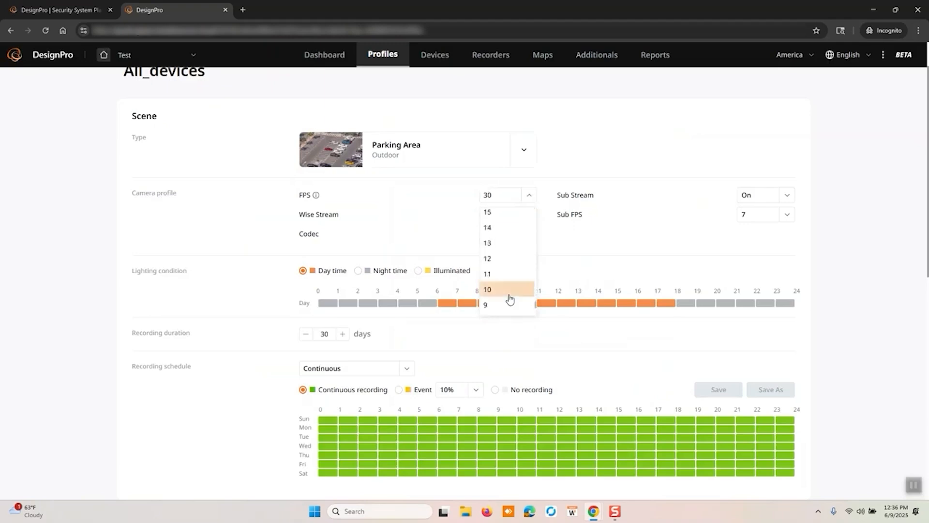
{"action": "left_click", "coordinate": [509, 299]}
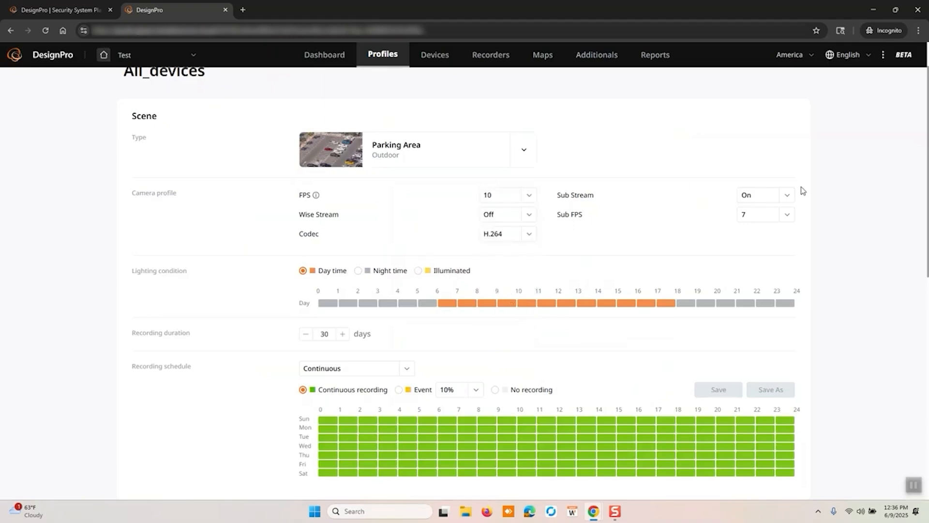
{"action": "left_click", "coordinate": [522, 215]}
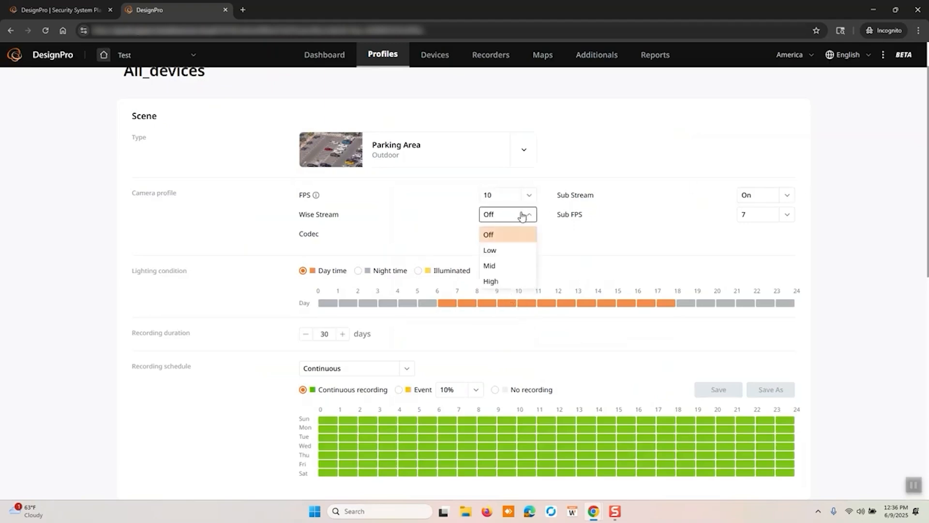
{"action": "left_click", "coordinate": [498, 266]}
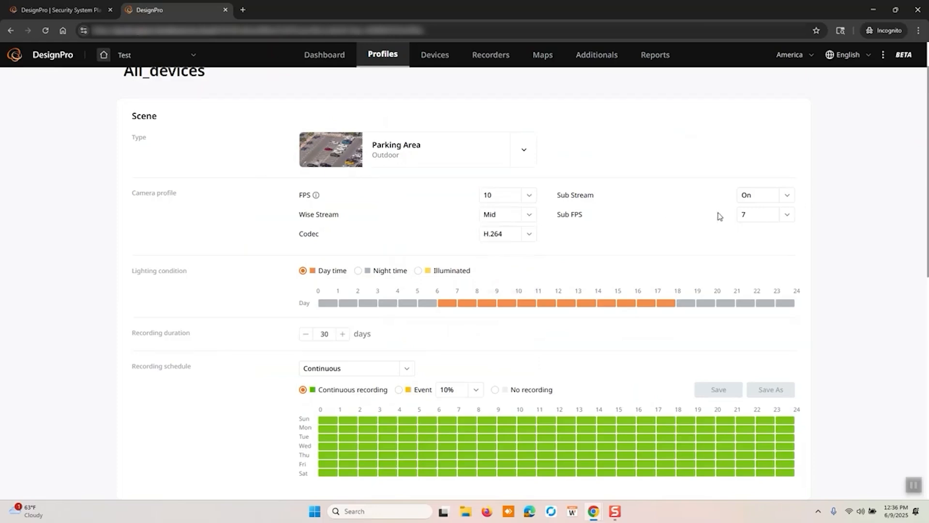
{"action": "left_click", "coordinate": [515, 230]}
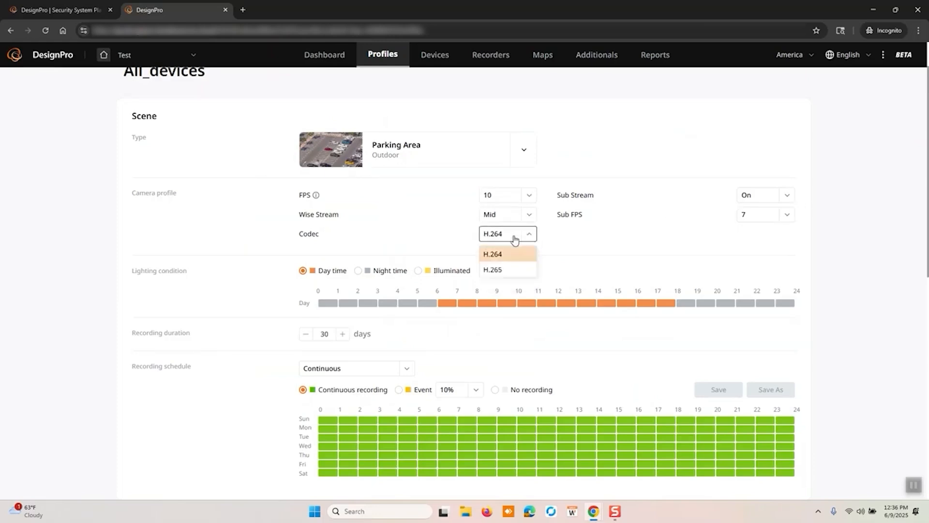
{"action": "left_click", "coordinate": [501, 268]}
Fill the recording schedule with Event recording at 80% for every hour from Sunday to Saturday
{"action": "scroll", "coordinate": [503, 269], "scroll_direction": "down", "scroll_amount": 1}
{"action": "scroll", "coordinate": [503, 269], "scroll_direction": "down", "scroll_amount": 1}
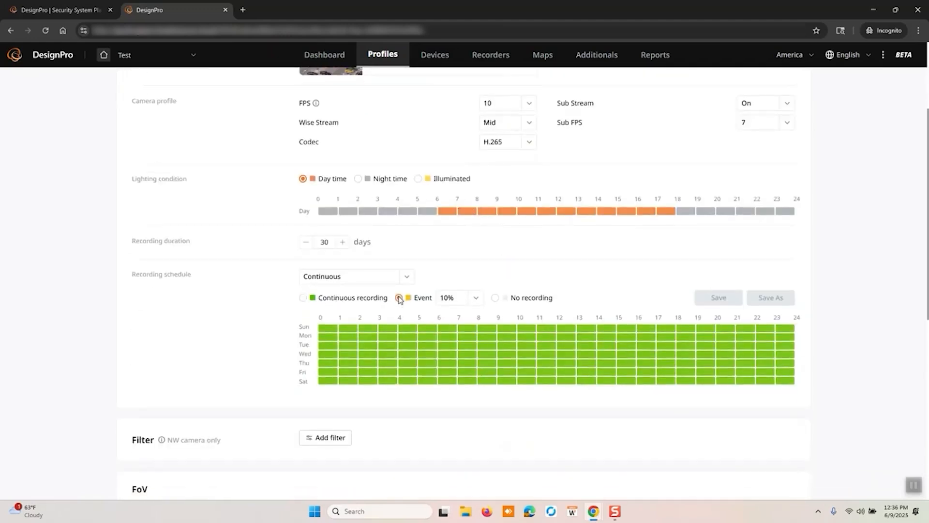
{"action": "left_click", "coordinate": [408, 279]}
{"action": "left_click", "coordinate": [477, 297]}
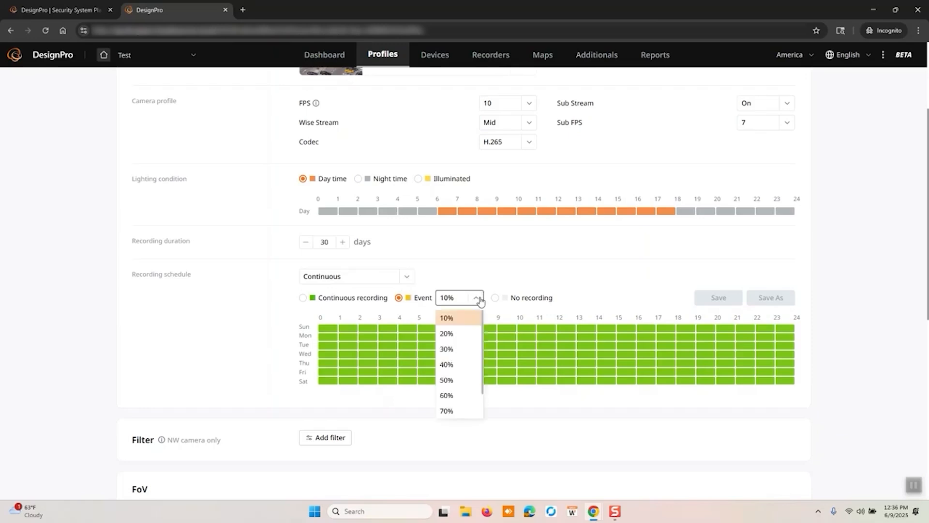
{"action": "scroll", "coordinate": [456, 414], "scroll_direction": "down", "scroll_amount": 1}
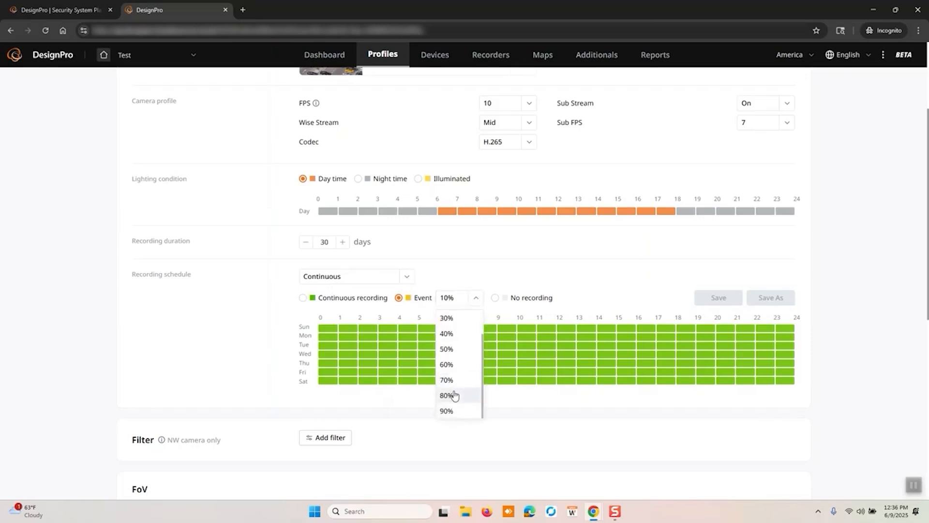
{"action": "left_click", "coordinate": [452, 394]}
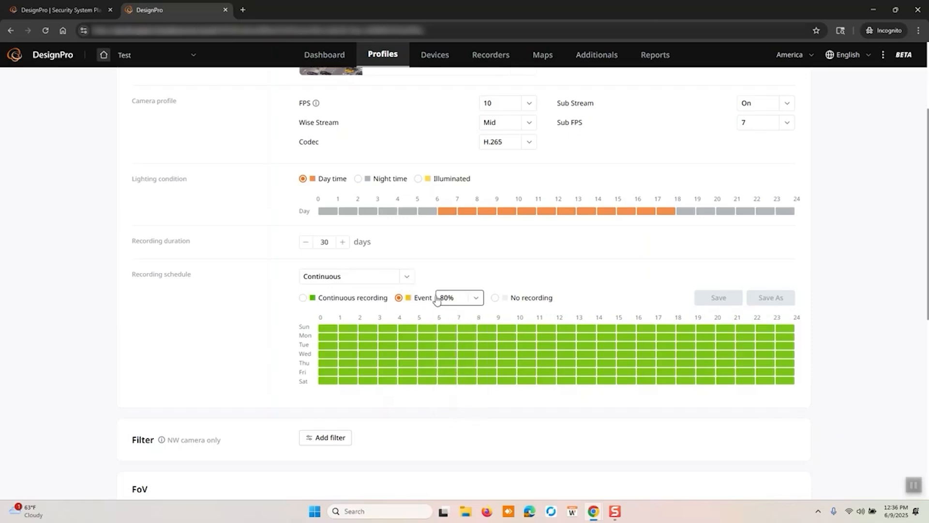
{"action": "left_click_drag", "start_coordinate": [324, 329], "coordinate": [787, 382]}
{"action": "left_click", "coordinate": [720, 302]}
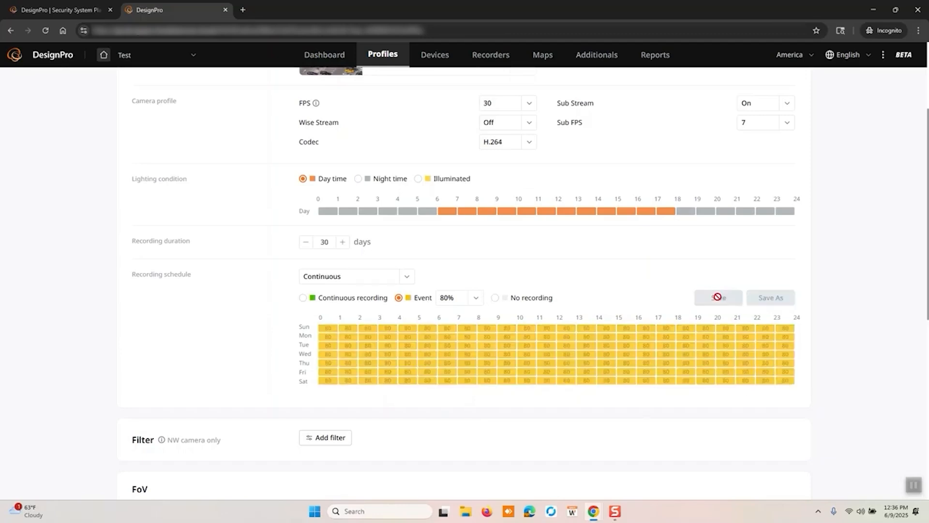
Review the All_devices profile settings and browse the available camera filters without applying any
{"action": "scroll", "coordinate": [561, 288], "scroll_direction": "down", "scroll_amount": 5}
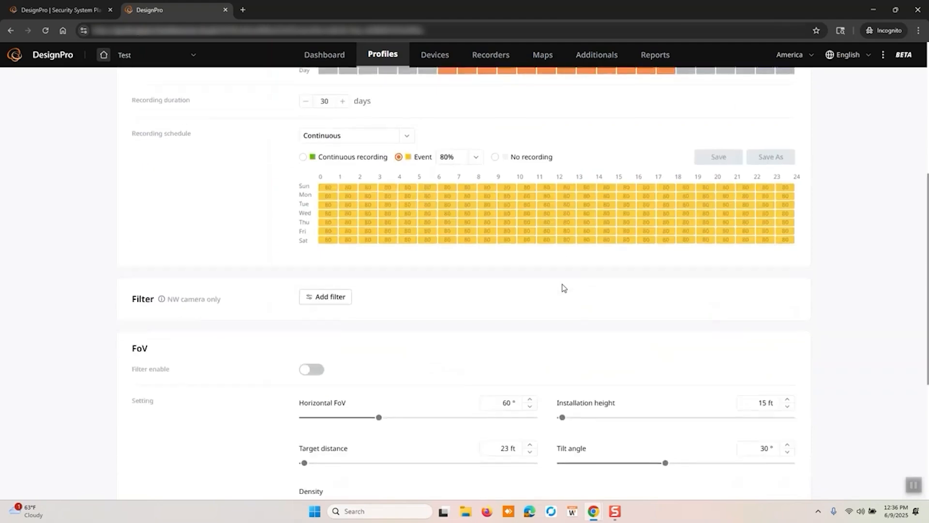
{"action": "scroll", "coordinate": [306, 180], "scroll_direction": "up", "scroll_amount": 5}
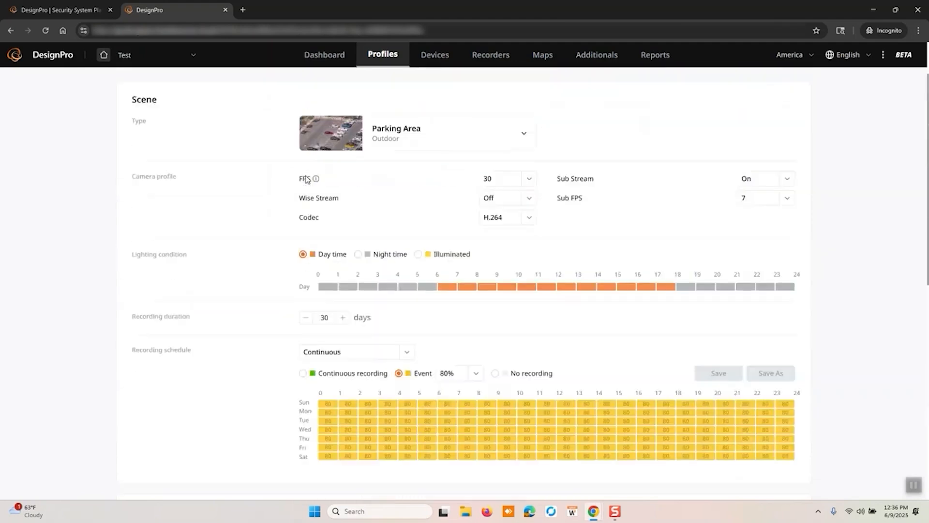
{"action": "scroll", "coordinate": [306, 179], "scroll_direction": "down", "scroll_amount": 4}
{"action": "left_click", "coordinate": [310, 317]}
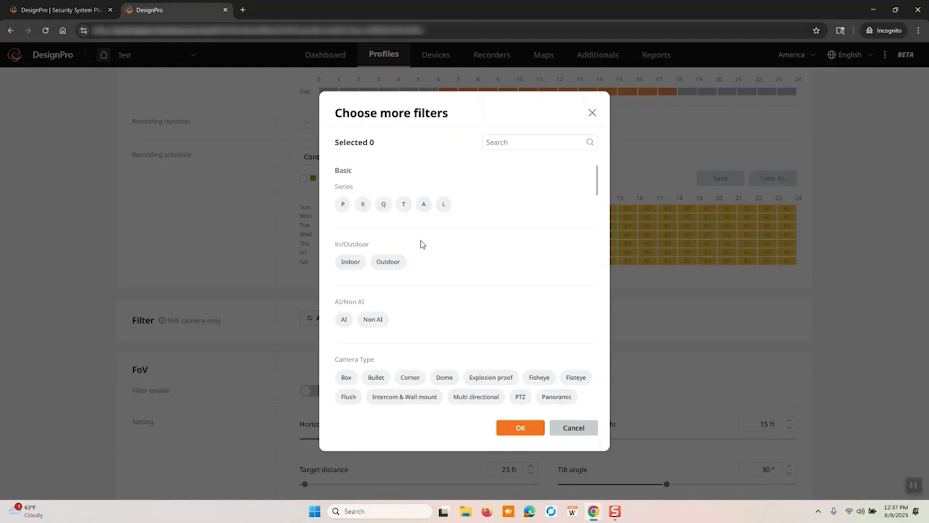
{"action": "scroll", "coordinate": [420, 244], "scroll_direction": "down", "scroll_amount": 2}
{"action": "scroll", "coordinate": [422, 246], "scroll_direction": "down", "scroll_amount": 2}
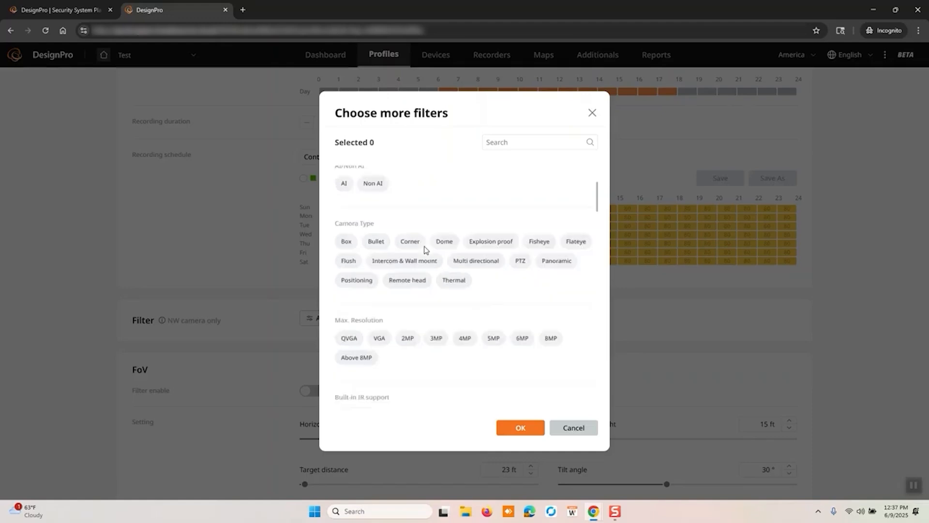
{"action": "scroll", "coordinate": [425, 249], "scroll_direction": "down", "scroll_amount": 2}
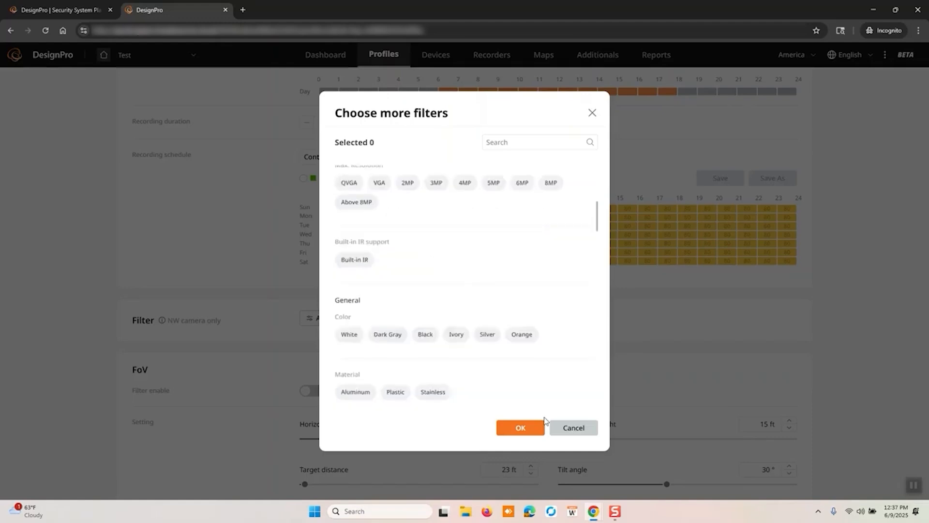
{"action": "left_click", "coordinate": [564, 426]}
{"action": "scroll", "coordinate": [472, 329], "scroll_direction": "up", "scroll_amount": 5}
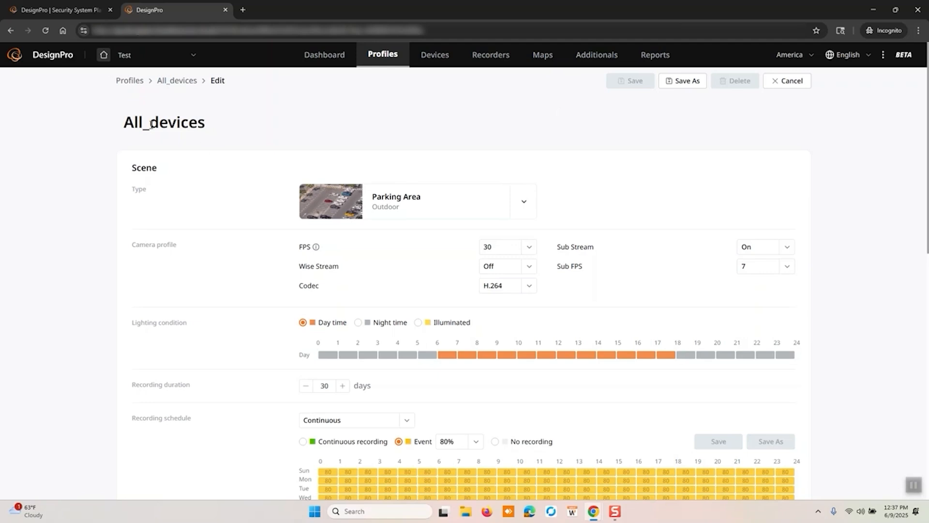
Leave the profile editor for the device catalog, discarding unsaved changes, and apply the All_devices profile to the network cameras
{"action": "left_click", "coordinate": [438, 56]}
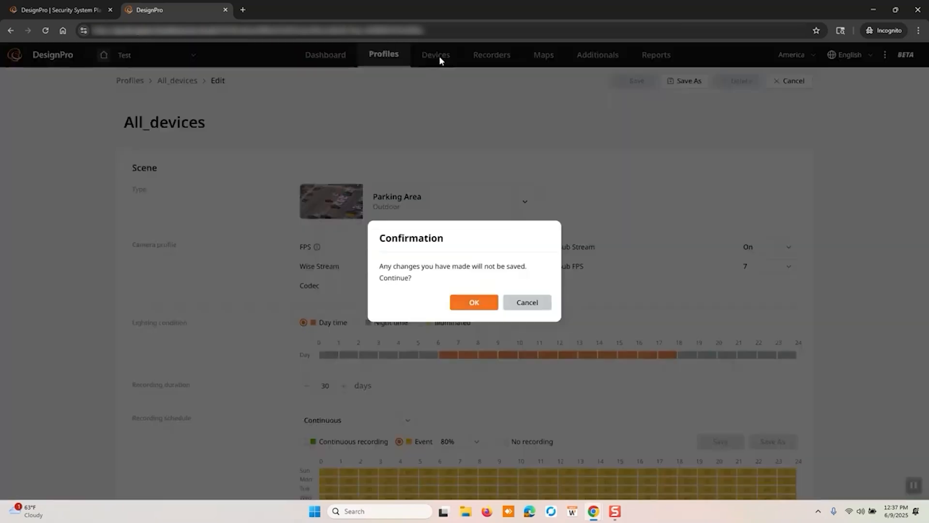
{"action": "left_click", "coordinate": [479, 304]}
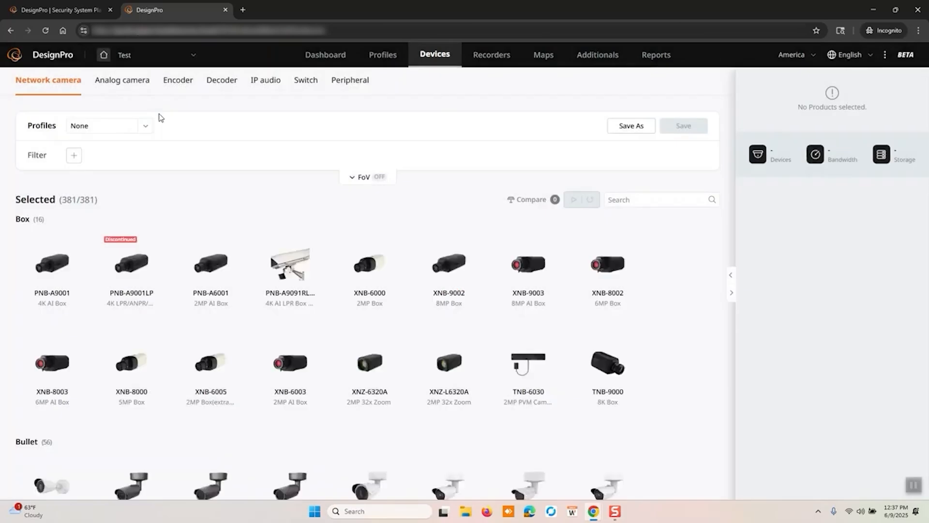
{"action": "left_click", "coordinate": [146, 127]}
{"action": "left_click", "coordinate": [110, 161]}
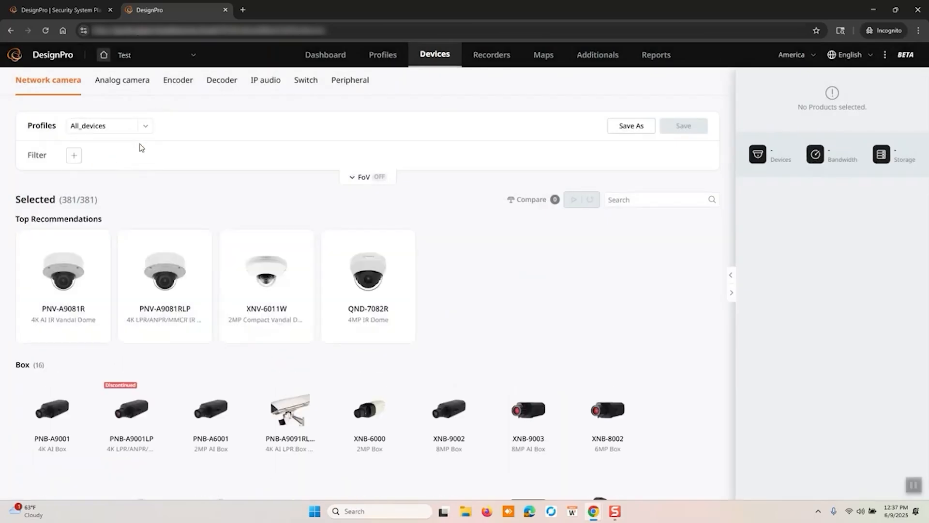
Search the network cameras for qnv-c9083R and add the QNV-C9083R dome to the project and the comparison
{"action": "mouse_move", "coordinate": [377, 250]}
{"action": "left_click", "coordinate": [632, 200]}
{"action": "type", "text": "qnv-c9083R"}
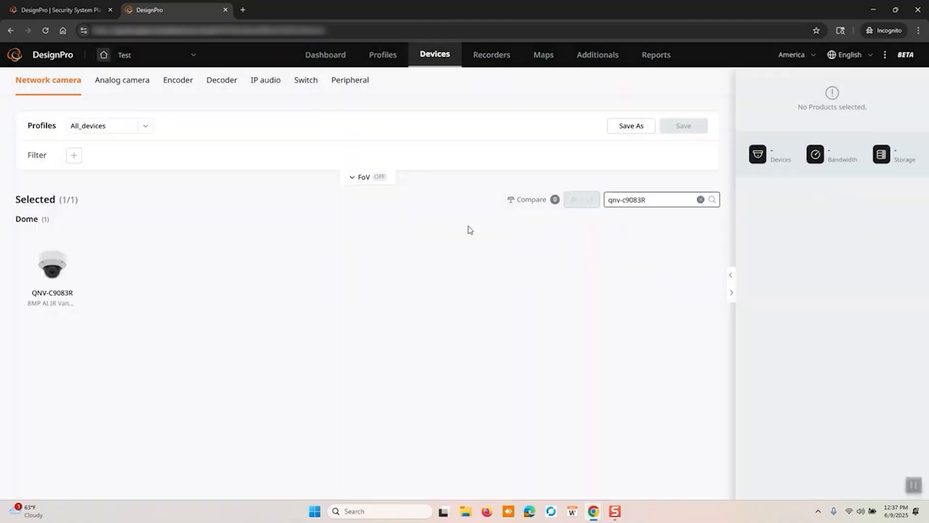
{"action": "mouse_move", "coordinate": [50, 261]}
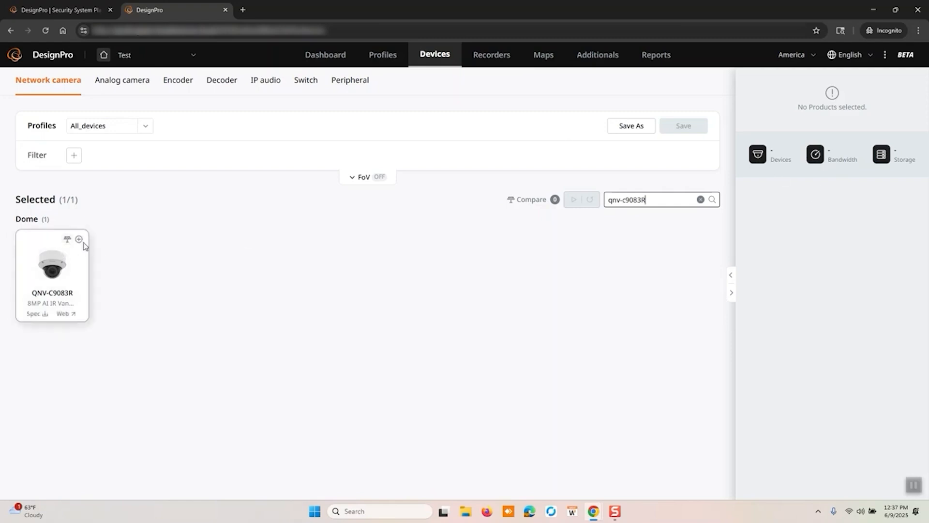
{"action": "left_click", "coordinate": [79, 240]}
{"action": "left_click", "coordinate": [67, 240]}
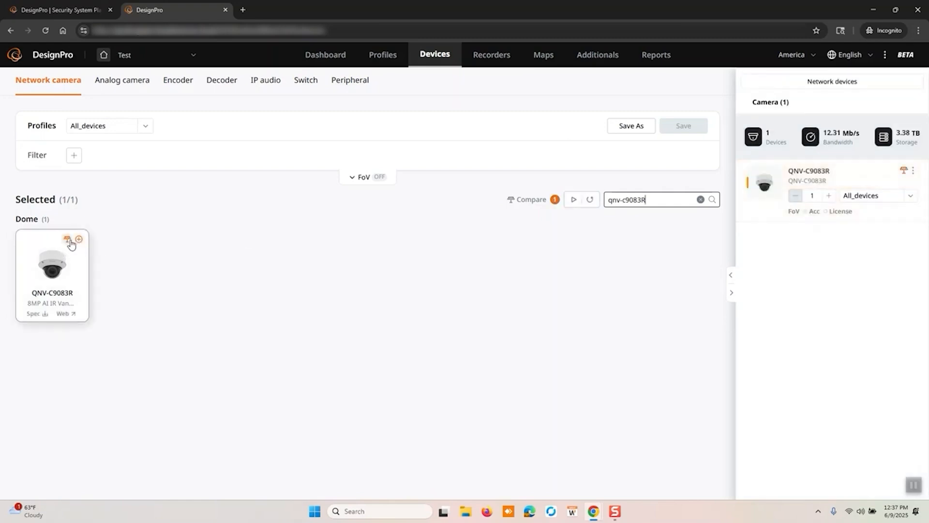
Search the network cameras for XNO and add the XNO-8083R bullet to the comparison and the project
{"action": "left_click_drag", "start_coordinate": [674, 195], "coordinate": [551, 201]}
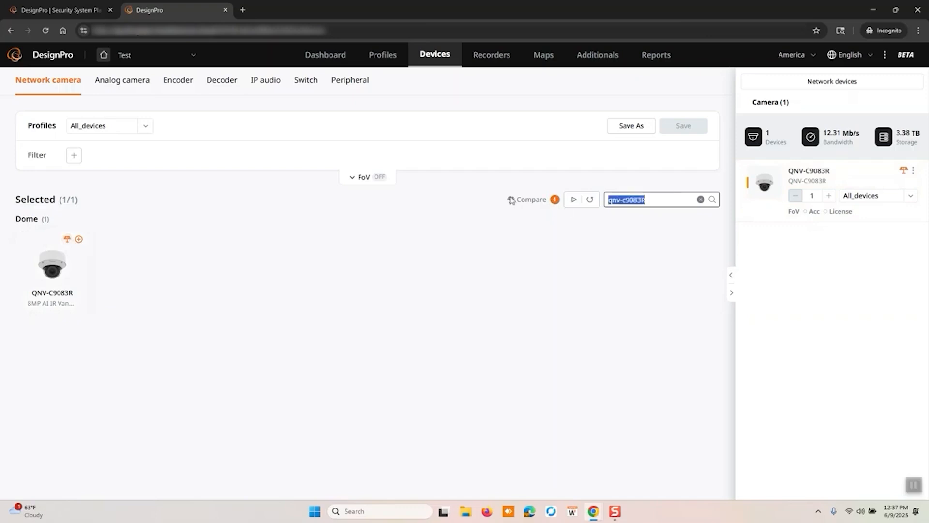
{"action": "type", "text": "XNO"}
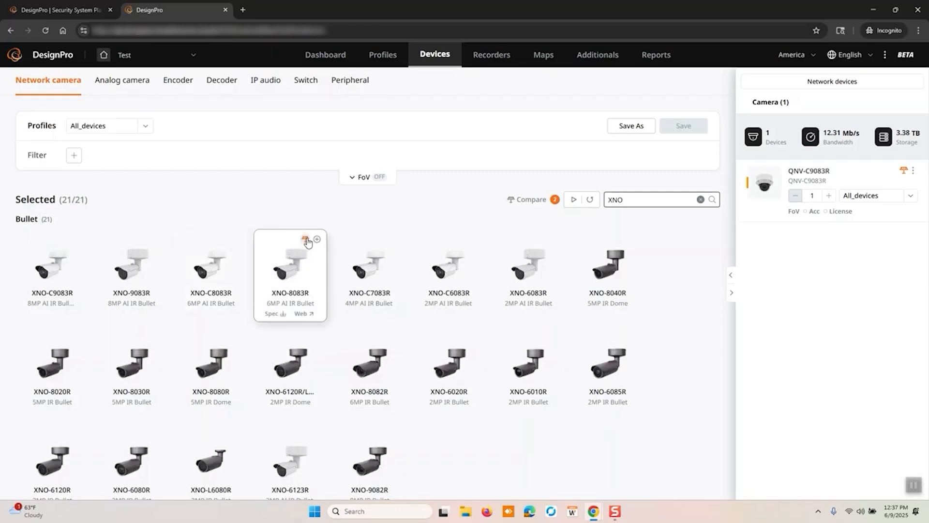
{"action": "left_click", "coordinate": [317, 239]}
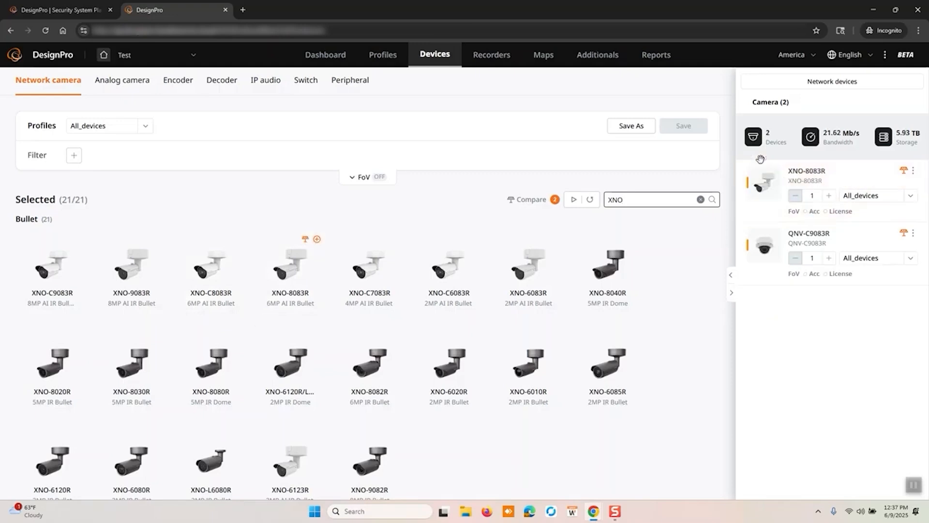
Search the network cameras for PNO and add the PNO-A9311R bullet to the project and the comparison
{"action": "left_click_drag", "start_coordinate": [633, 200], "coordinate": [551, 198]}
{"action": "type", "text": "PNO"}
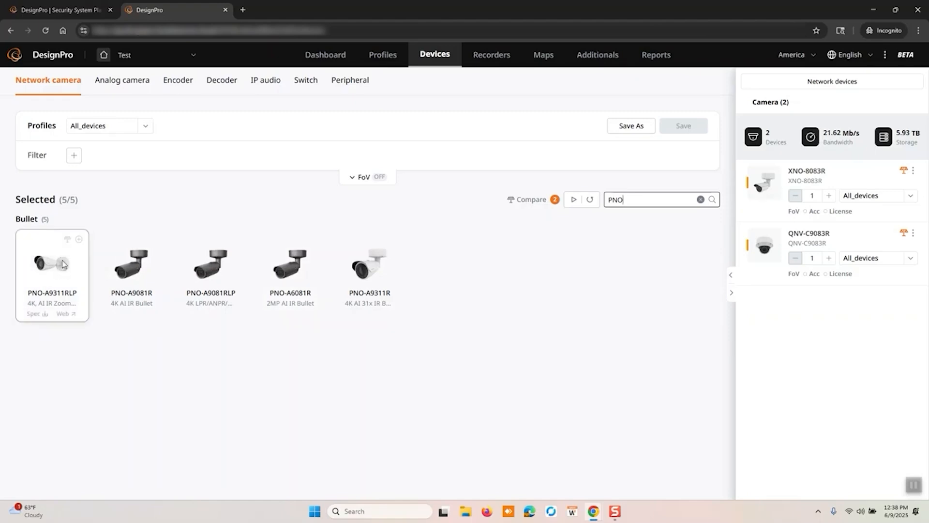
{"action": "left_click", "coordinate": [395, 239]}
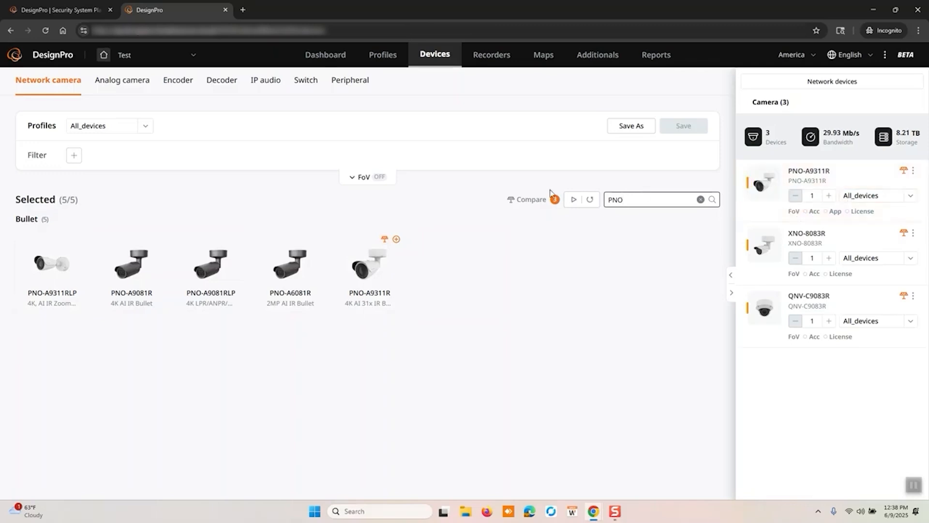
Run the comparison of the three selected cameras and examine their datasheets, from video and lens to operational specifications
{"action": "left_click", "coordinate": [573, 199]}
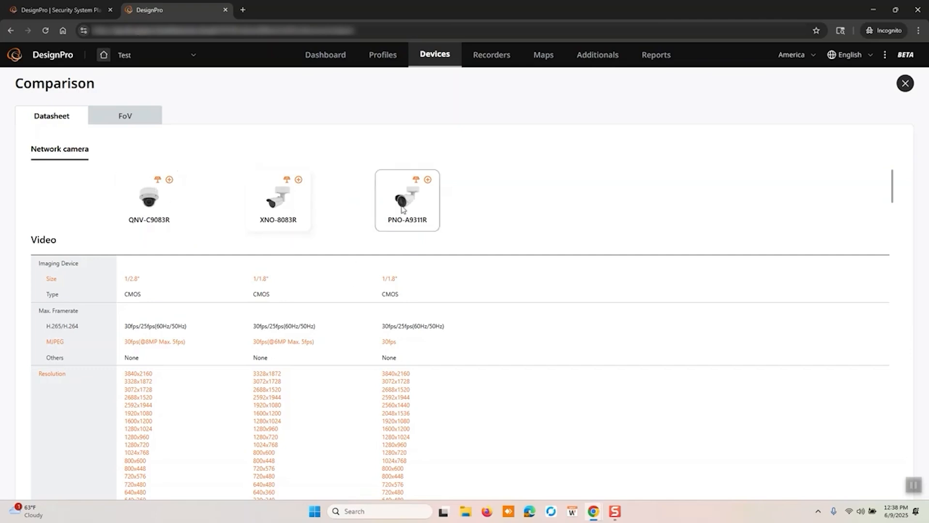
{"action": "scroll", "coordinate": [337, 302], "scroll_direction": "down", "scroll_amount": 5}
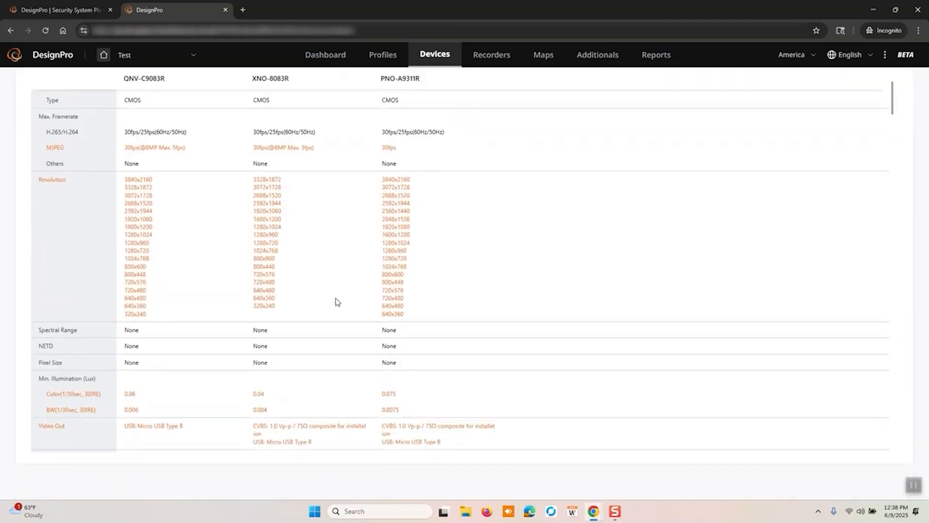
{"action": "scroll", "coordinate": [337, 302], "scroll_direction": "down", "scroll_amount": 3}
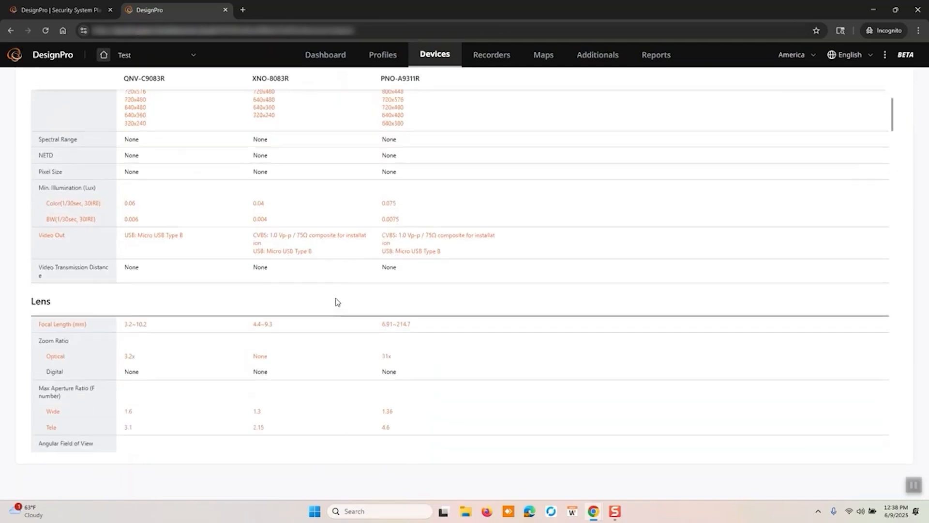
{"action": "scroll", "coordinate": [338, 302], "scroll_direction": "down", "scroll_amount": 6}
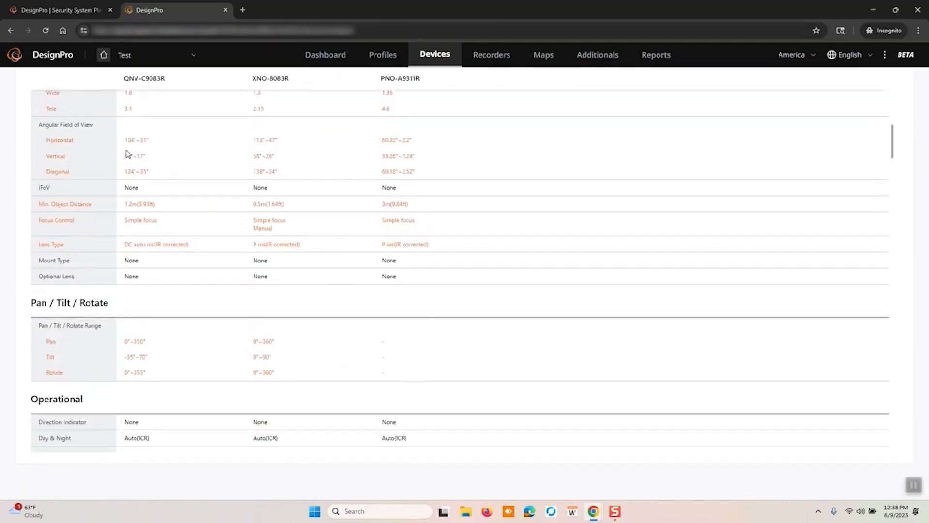
{"action": "scroll", "coordinate": [289, 237], "scroll_direction": "down", "scroll_amount": 4}
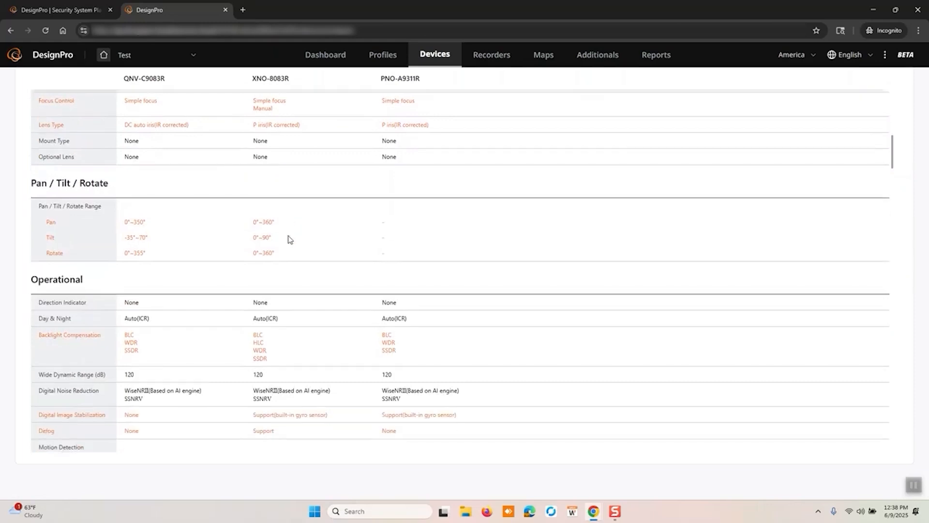
{"action": "scroll", "coordinate": [289, 238], "scroll_direction": "down", "scroll_amount": 1}
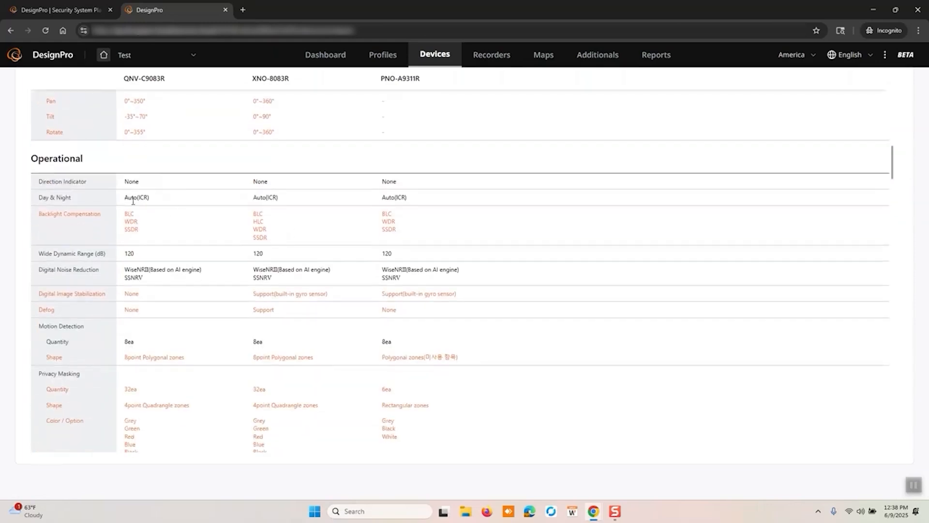
{"action": "scroll", "coordinate": [298, 234], "scroll_direction": "down", "scroll_amount": 8}
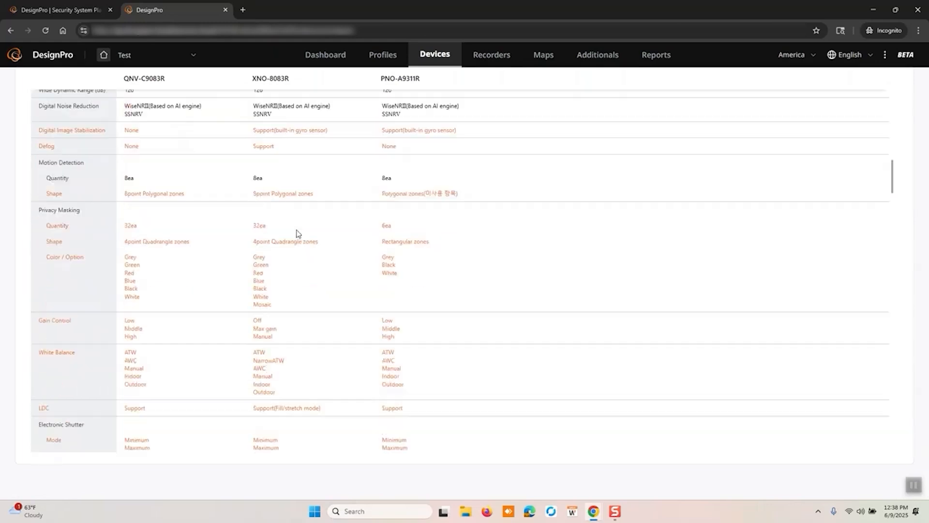
{"action": "scroll", "coordinate": [299, 234], "scroll_direction": "down", "scroll_amount": 10}
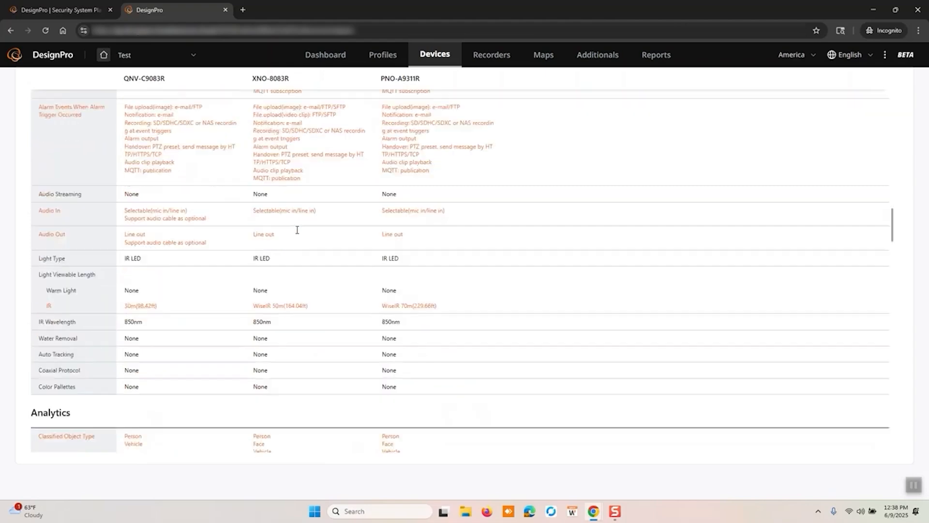
{"action": "scroll", "coordinate": [299, 234], "scroll_direction": "up", "scroll_amount": 15}
{"action": "scroll", "coordinate": [298, 234], "scroll_direction": "up", "scroll_amount": 10}
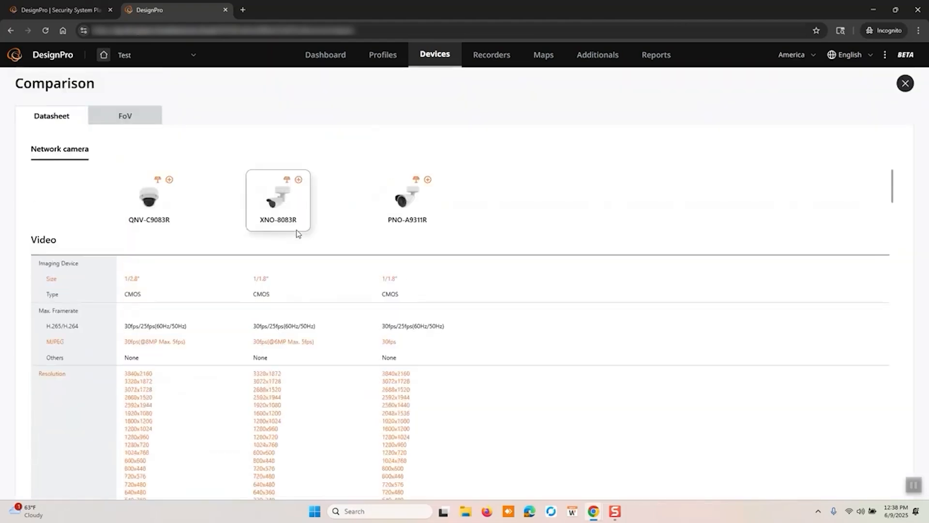
Examine the field-of-view comparison of the QNV-C9083R and XNO-8083R, and close the comparison
{"action": "left_click", "coordinate": [104, 118]}
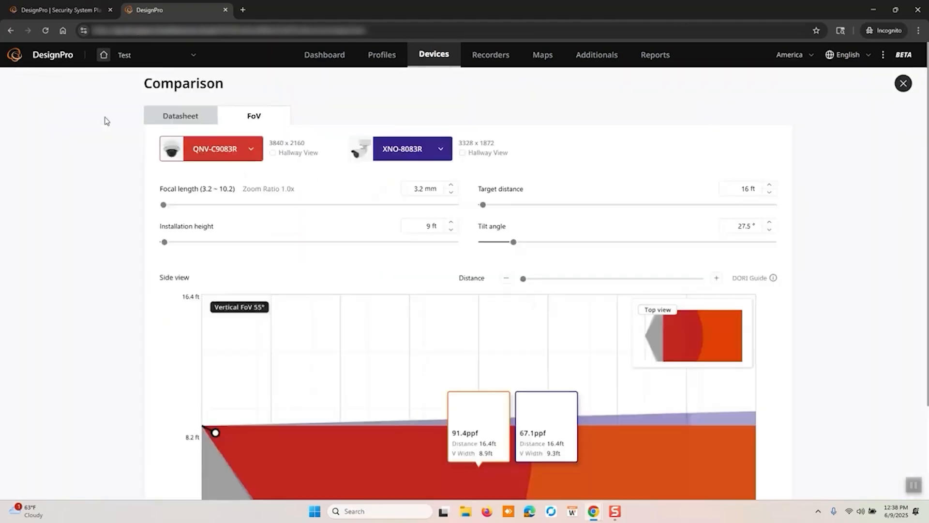
{"action": "scroll", "coordinate": [355, 286], "scroll_direction": "down", "scroll_amount": 3}
{"action": "scroll", "coordinate": [355, 286], "scroll_direction": "up", "scroll_amount": 3}
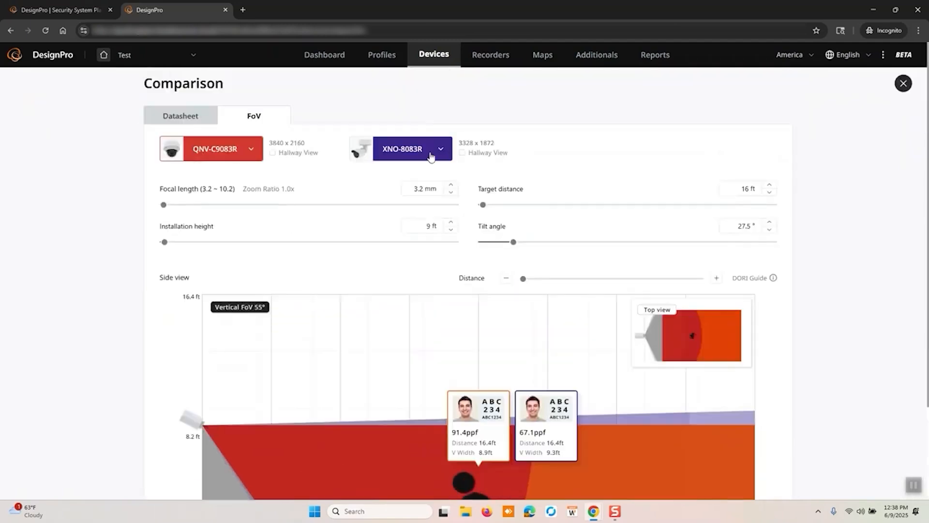
{"action": "left_click", "coordinate": [903, 83]}
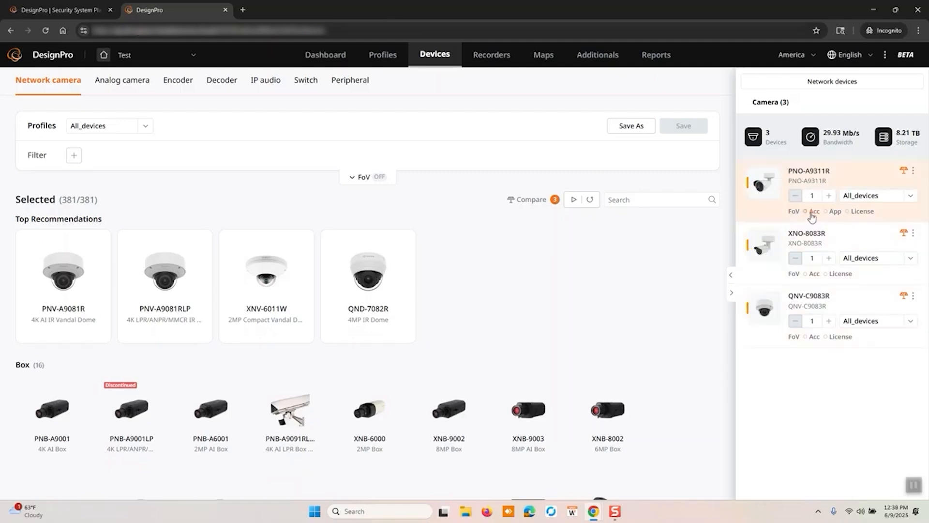
Set the PNO-A9311R's accessory placement to Pole and choose the SBP-400WMW as its mount
{"action": "left_click", "coordinate": [810, 211]}
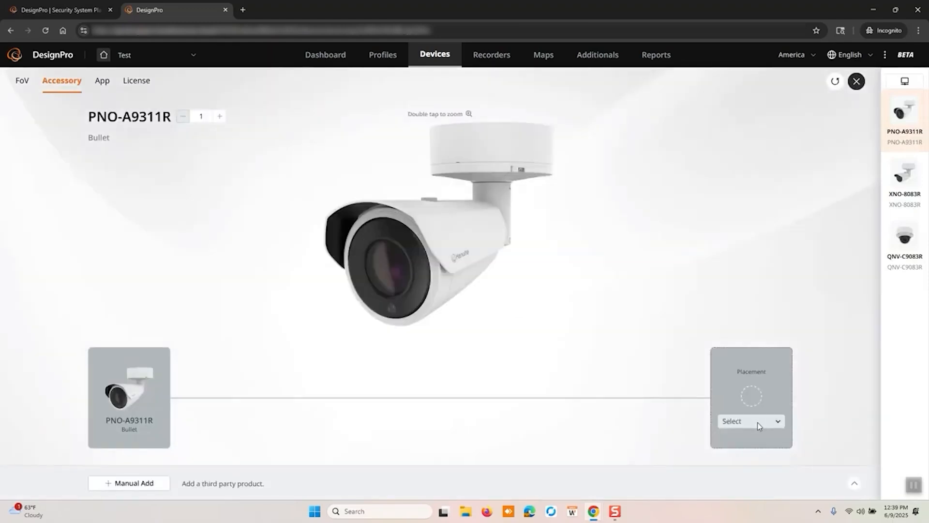
{"action": "left_click", "coordinate": [777, 426]}
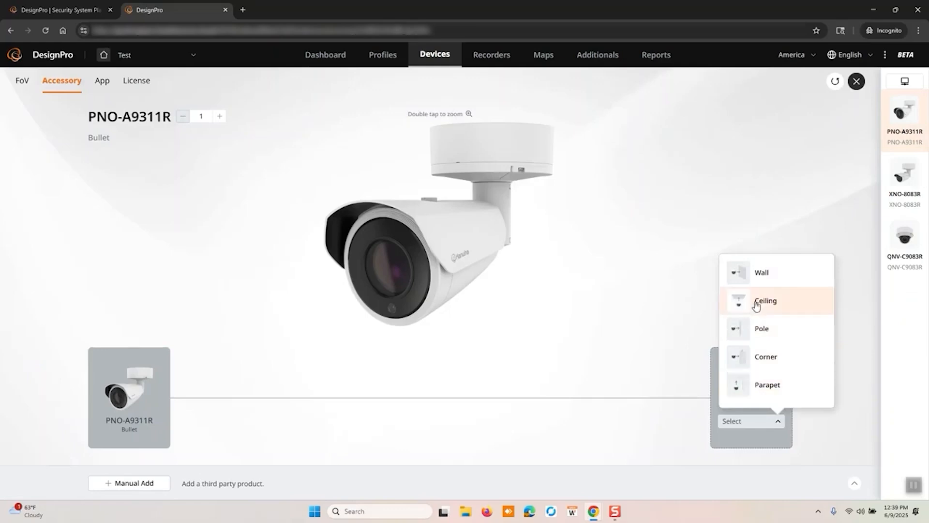
{"action": "left_click", "coordinate": [755, 328]}
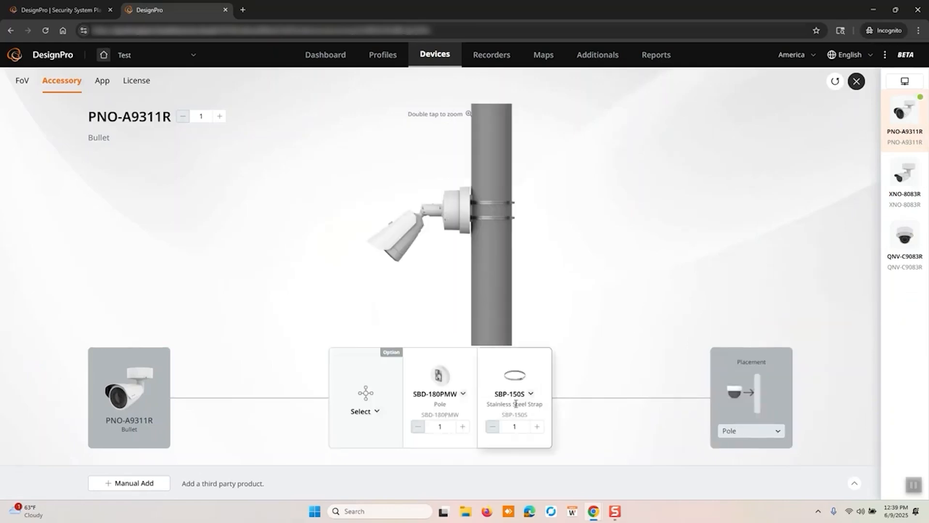
{"action": "left_click", "coordinate": [461, 393]}
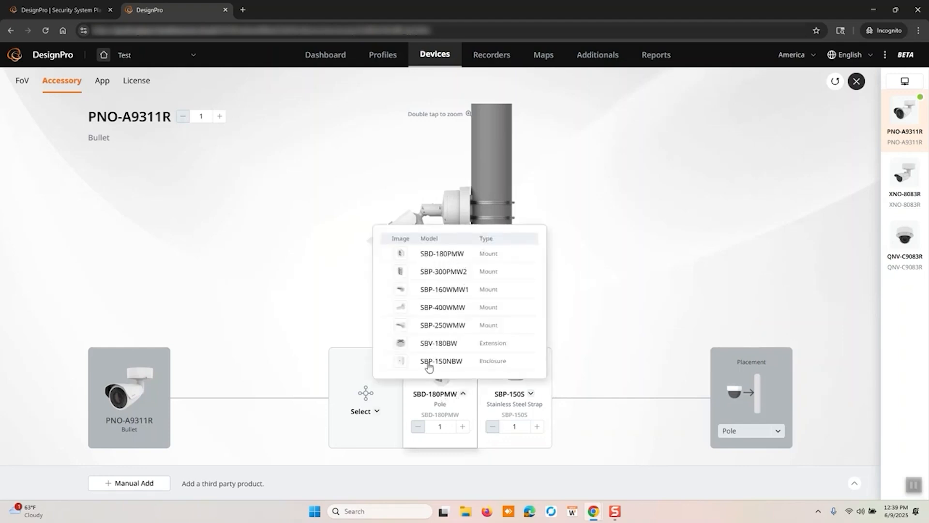
{"action": "left_click", "coordinate": [432, 310]}
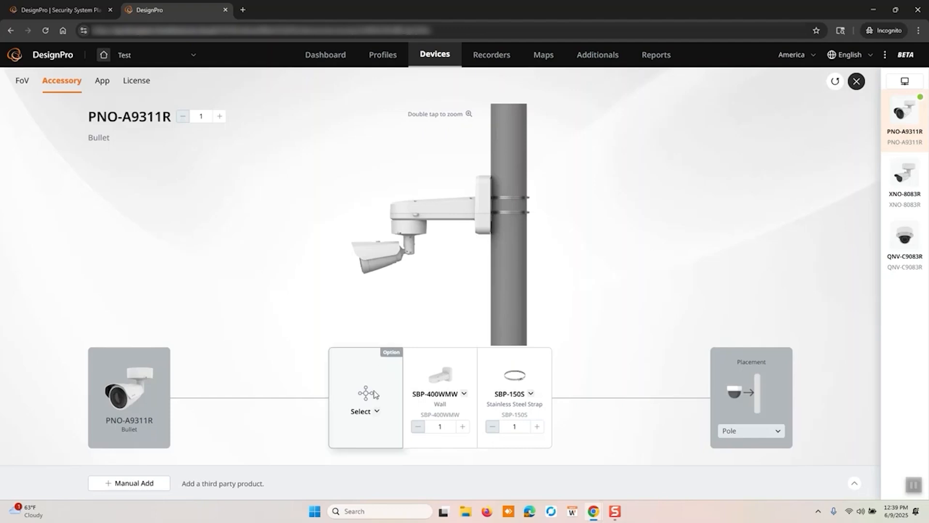
Add the SBV-180BW back box as the optional accessory of the PNO-A9311R's pole mount
{"action": "left_click", "coordinate": [368, 411]}
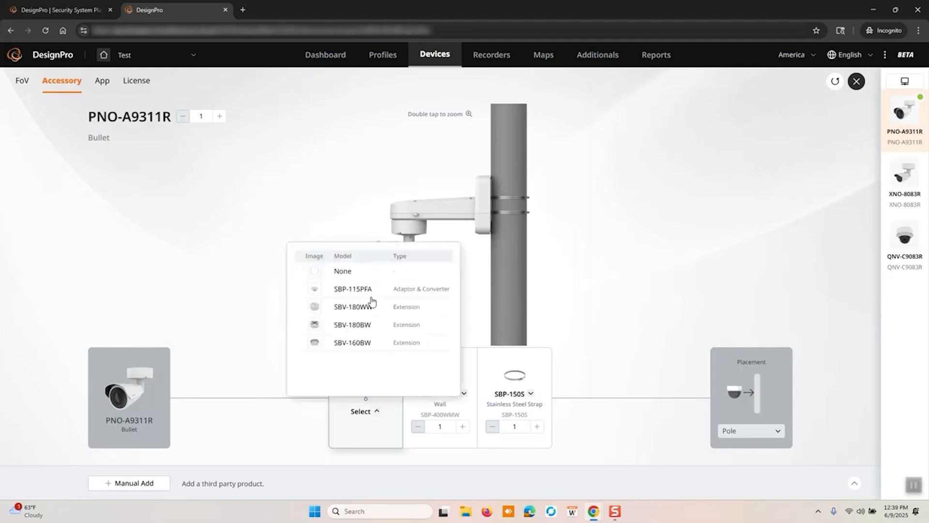
{"action": "left_click", "coordinate": [349, 325]}
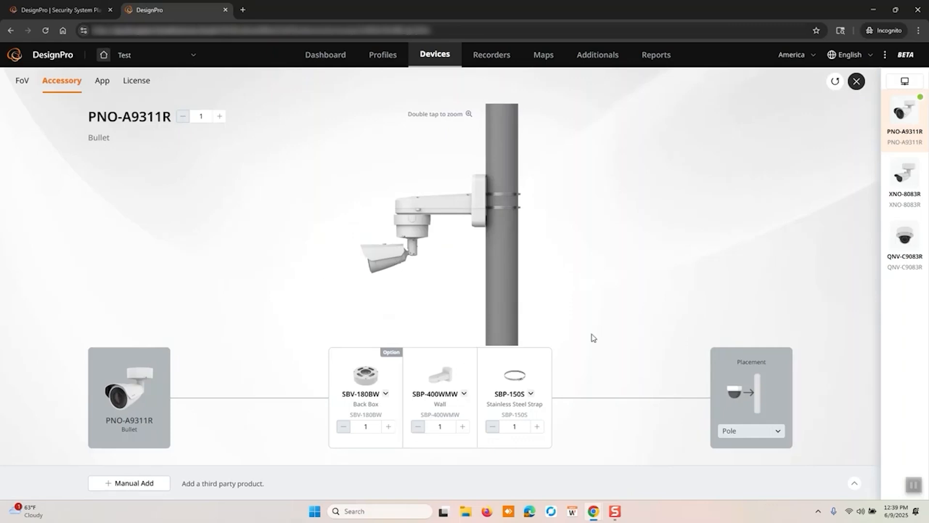
Set the XNO-8083R's accessory placement to Corner and choose the SBP-300KMW1 as its mount
{"action": "mouse_move", "coordinate": [911, 184]}
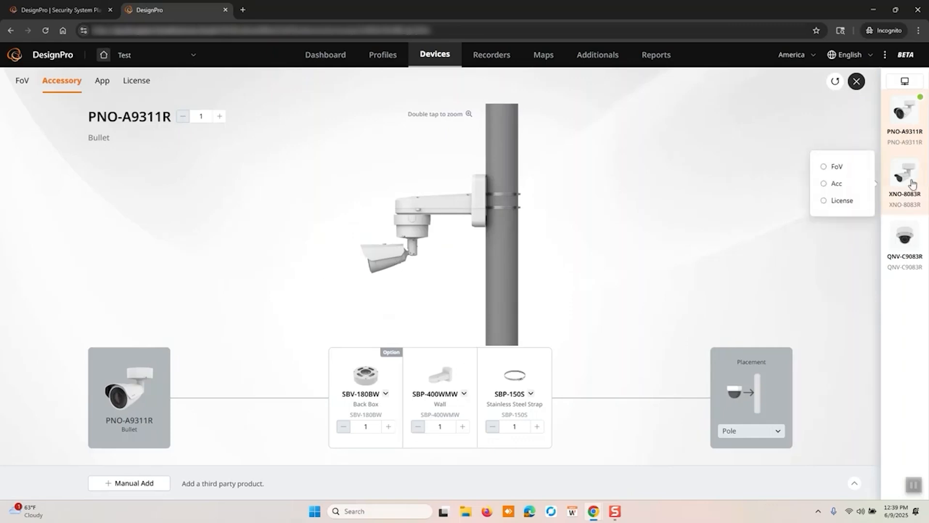
{"action": "left_click", "coordinate": [829, 183]}
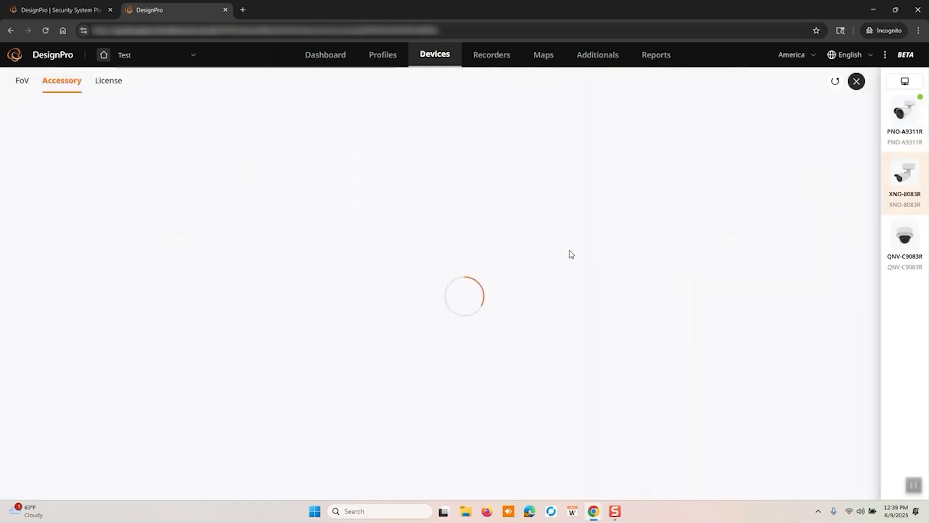
{"action": "left_click", "coordinate": [731, 427]}
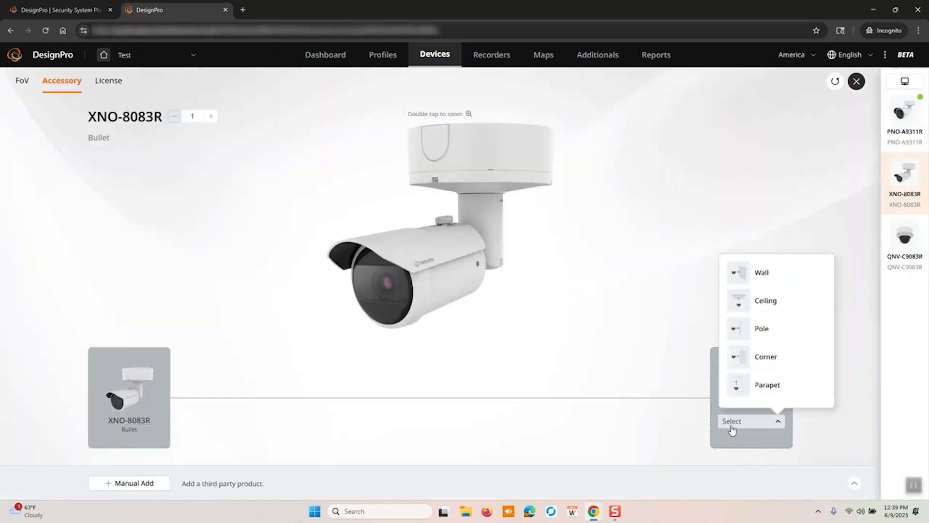
{"action": "left_click", "coordinate": [754, 358]}
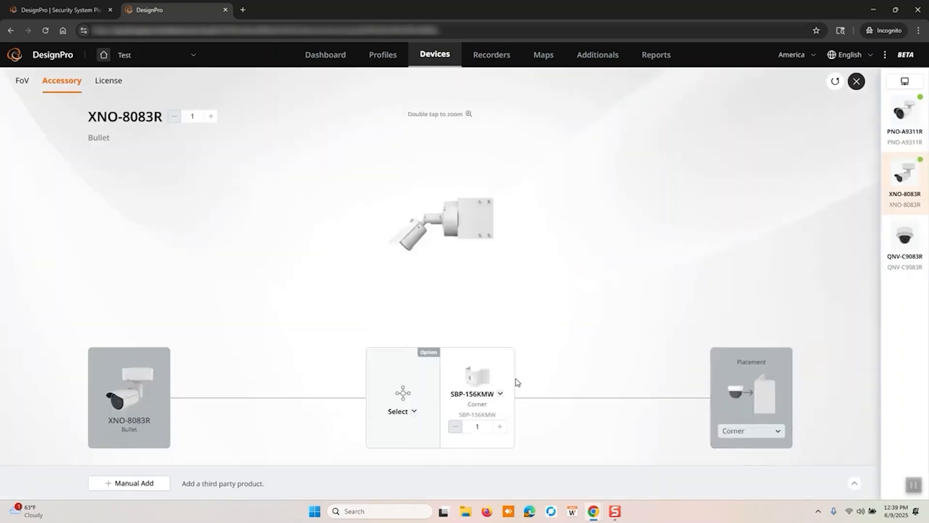
{"action": "left_click", "coordinate": [500, 395]}
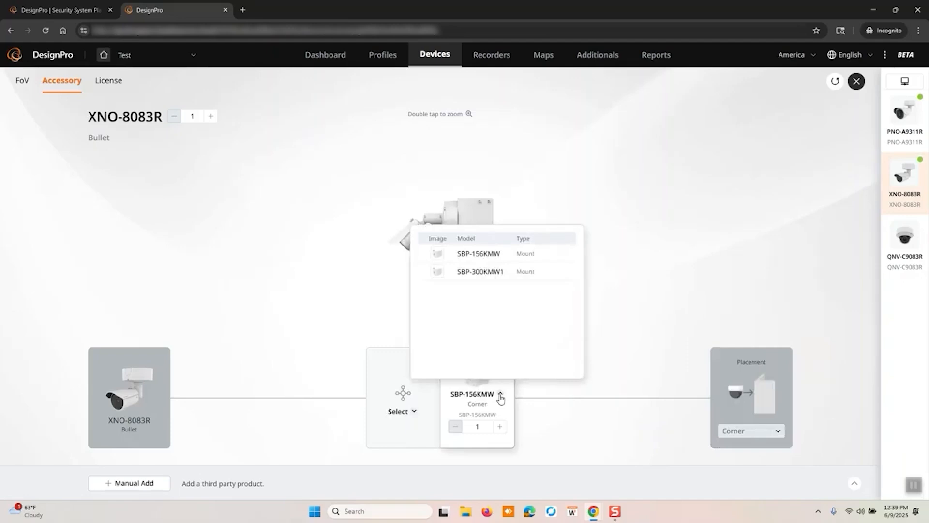
{"action": "left_click", "coordinate": [489, 274]}
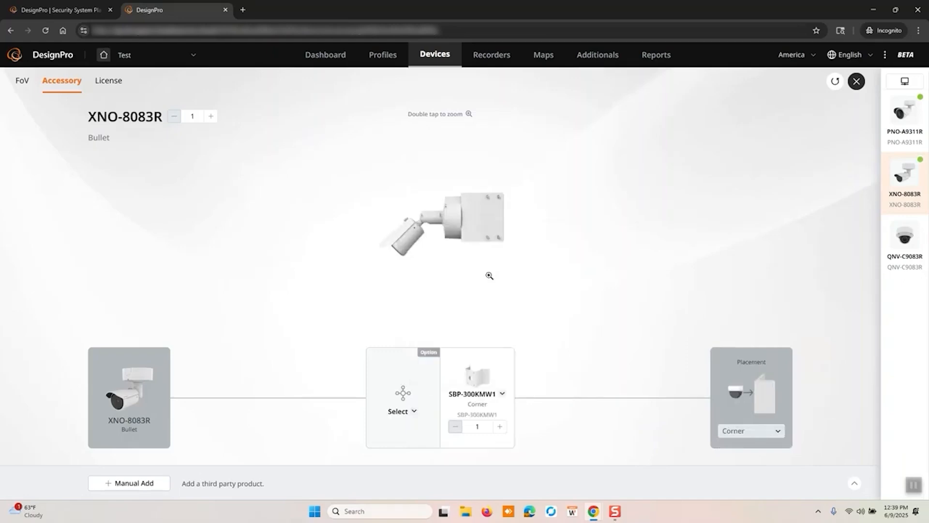
Try the SBV-180WW back box on the XNO-8083R's corner mount and reset the optional accessory to None
{"action": "left_click", "coordinate": [415, 411]}
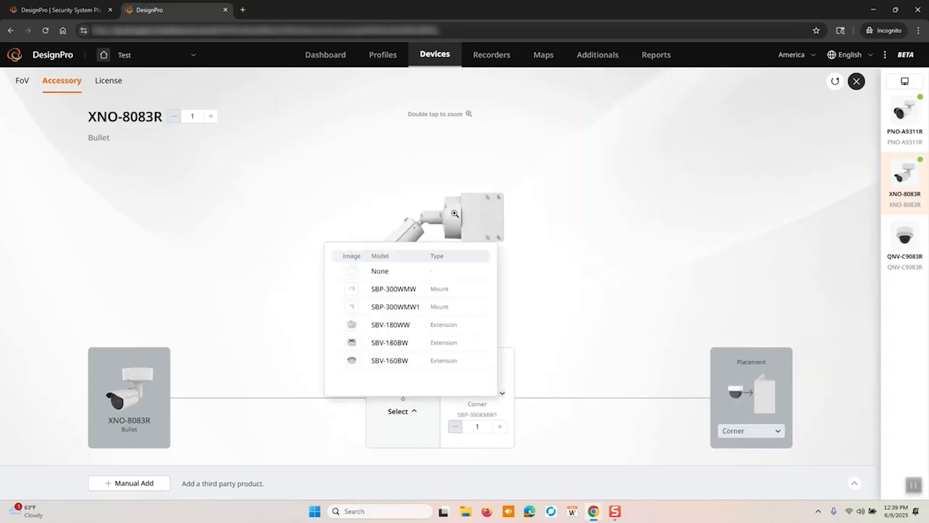
{"action": "left_click", "coordinate": [386, 325]}
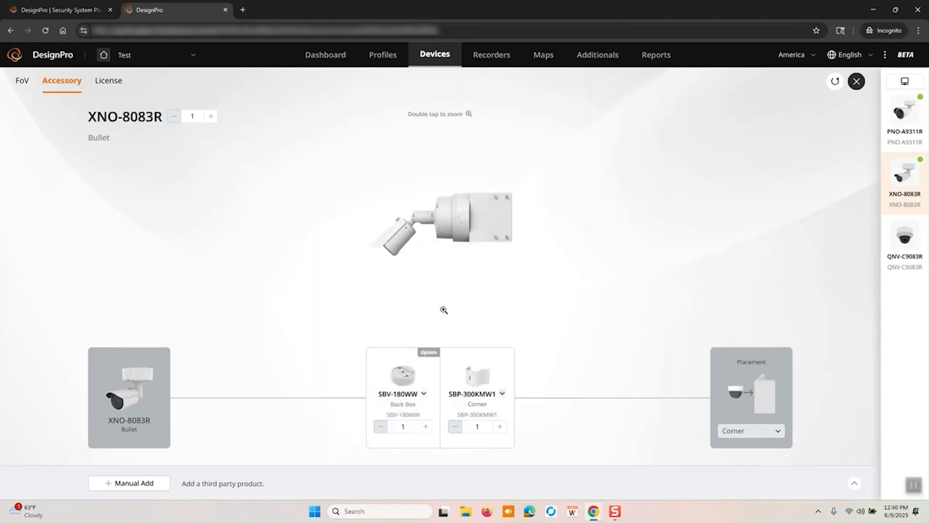
{"action": "left_click", "coordinate": [423, 393]}
{"action": "left_click", "coordinate": [389, 258]}
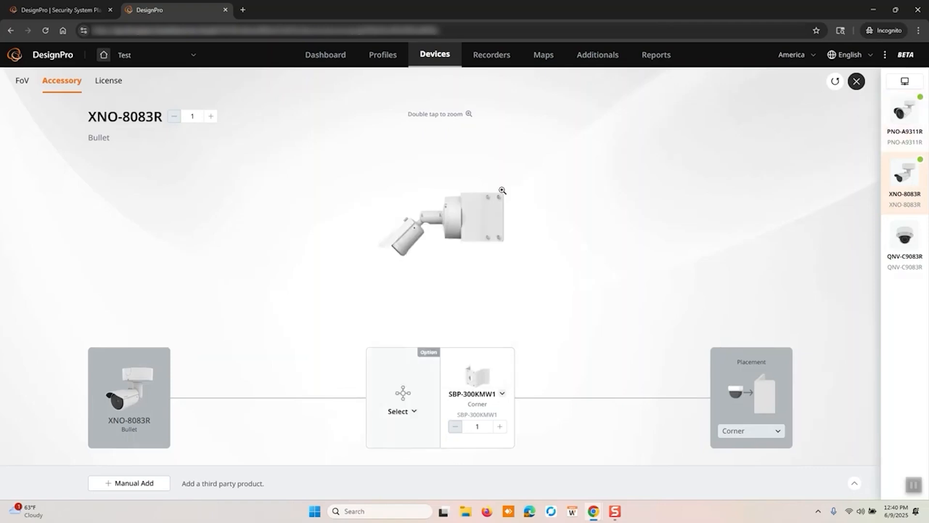
Add an OnCloud license to the PNO-A9311R with a 1 year subscription, 5MP resolution and 30 days retention
{"action": "left_click", "coordinate": [857, 81]}
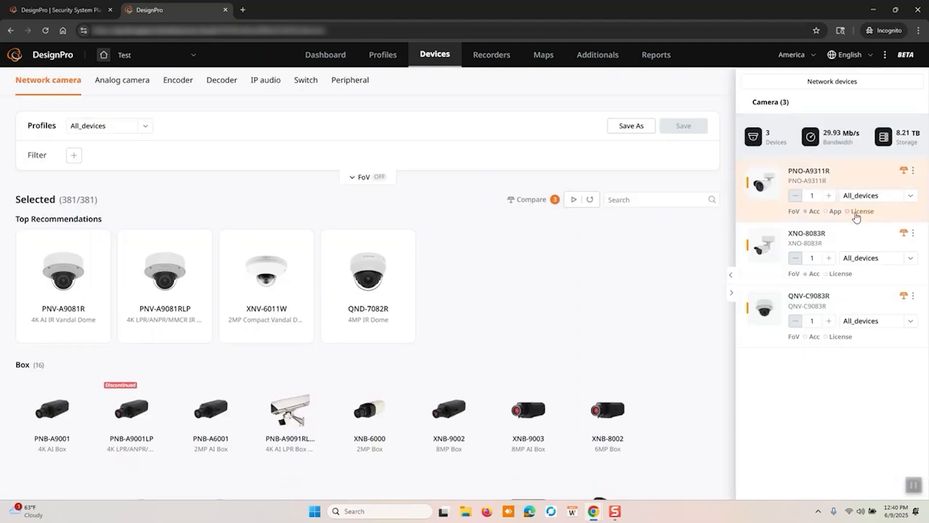
{"action": "left_click", "coordinate": [856, 213]}
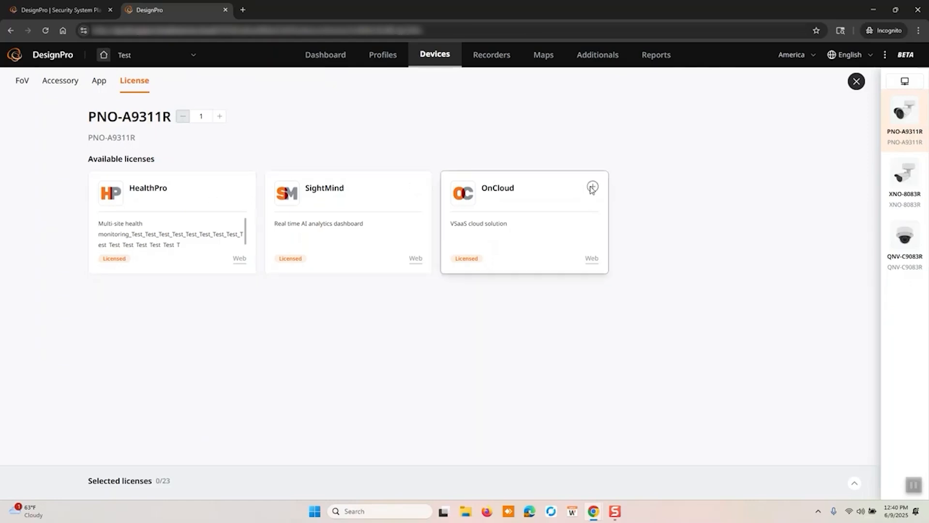
{"action": "left_click", "coordinate": [593, 187]}
{"action": "left_click", "coordinate": [503, 253]}
{"action": "left_click", "coordinate": [494, 271]}
{"action": "left_click", "coordinate": [497, 272]}
{"action": "left_click", "coordinate": [493, 306]}
{"action": "left_click", "coordinate": [501, 293]}
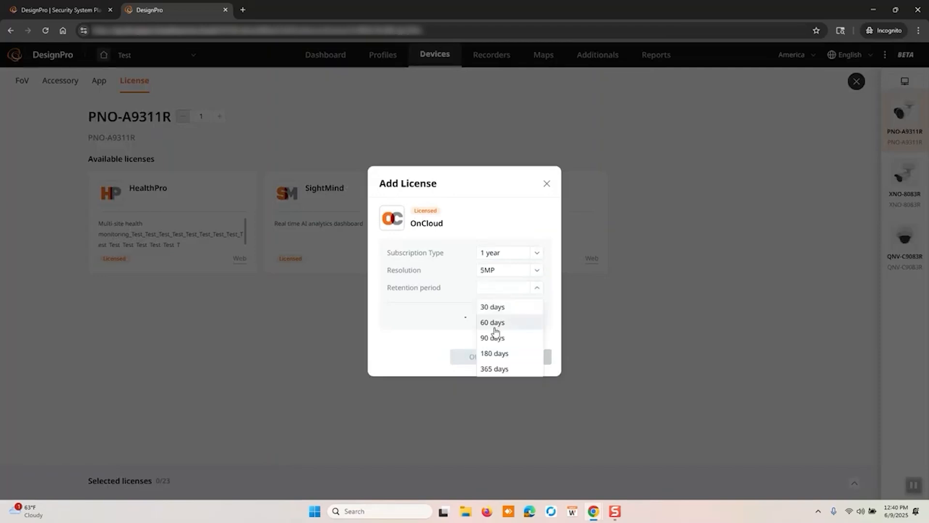
{"action": "left_click", "coordinate": [497, 307]}
{"action": "left_click", "coordinate": [474, 357]}
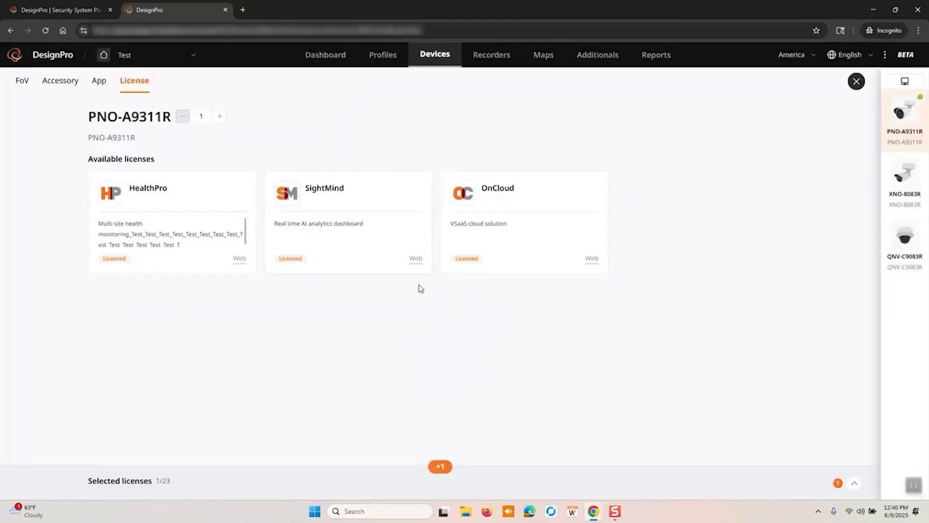
Add a HealthPro license with a 1 year subscription to the PNO-A9311R
{"action": "left_click", "coordinate": [239, 186]}
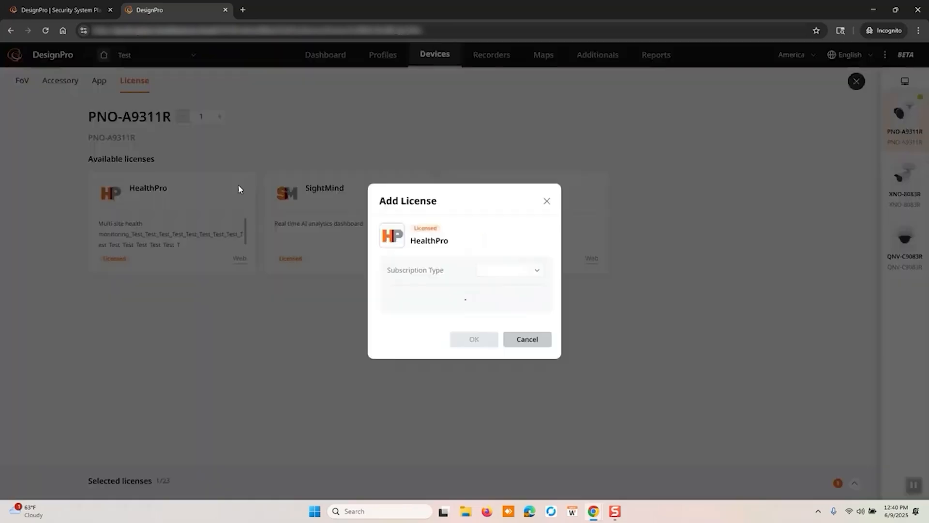
{"action": "left_click", "coordinate": [493, 273]}
{"action": "left_click", "coordinate": [491, 289]}
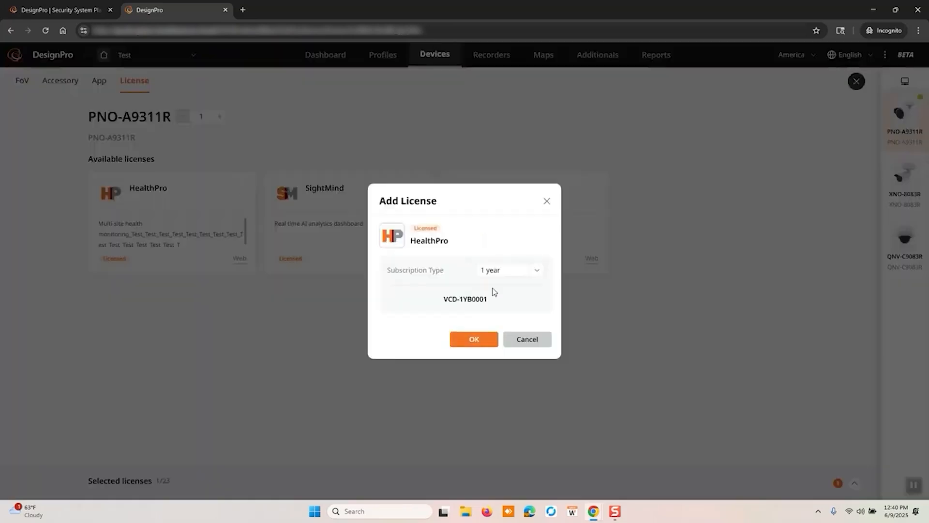
{"action": "left_click", "coordinate": [475, 338]}
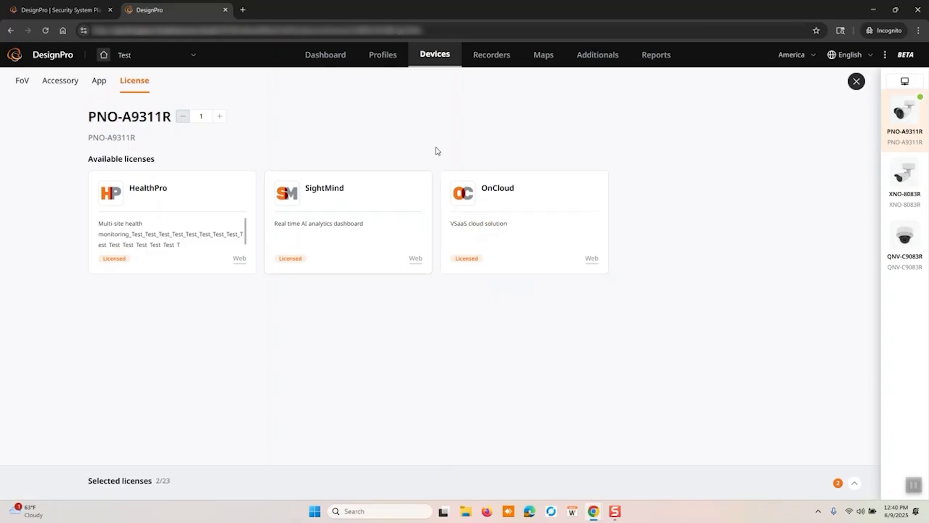
Set the XNO-8083R quantity to 3 and increase the QNV-C9083R quantity in the project's camera list
{"action": "left_click", "coordinate": [485, 61]}
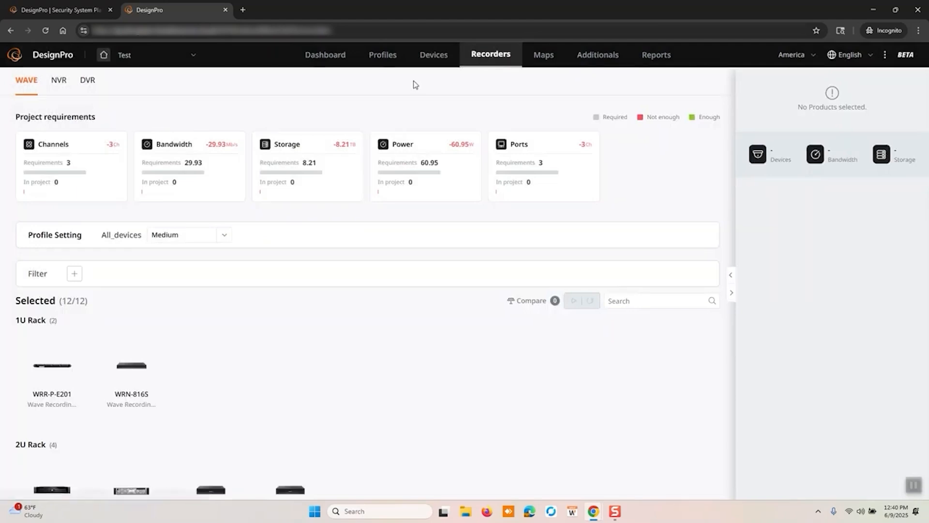
{"action": "left_click", "coordinate": [426, 56]}
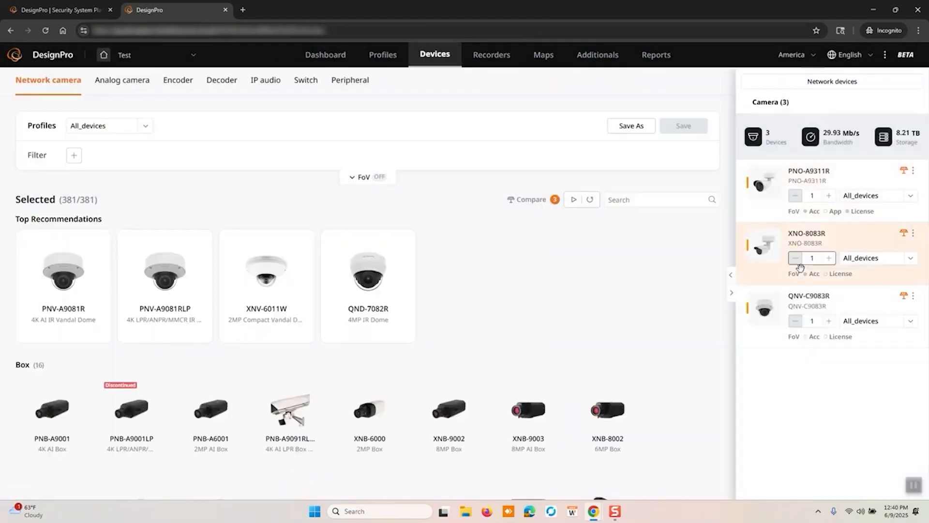
{"action": "left_click", "coordinate": [828, 259]}
{"action": "left_click", "coordinate": [828, 259]}
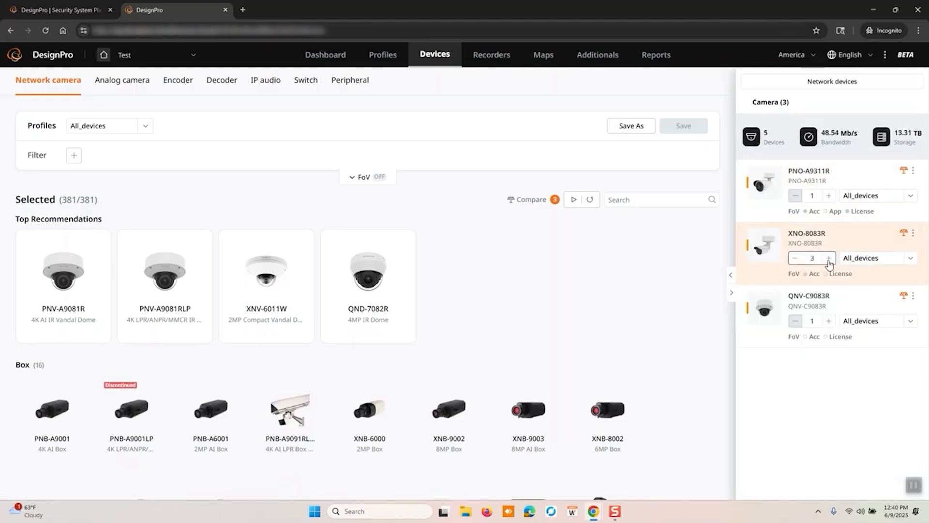
{"action": "left_click", "coordinate": [829, 259]}
{"action": "left_click", "coordinate": [830, 322]}
Examine the project's recorder requirements, the profile setting options and the available WAVE recorder models
{"action": "left_click", "coordinate": [491, 55]}
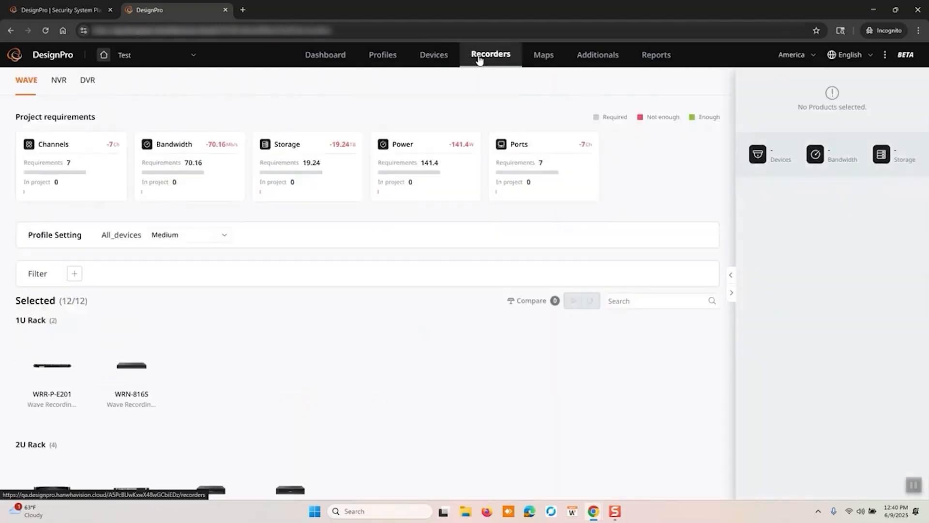
{"action": "left_click", "coordinate": [201, 237]}
{"action": "left_click", "coordinate": [202, 237]}
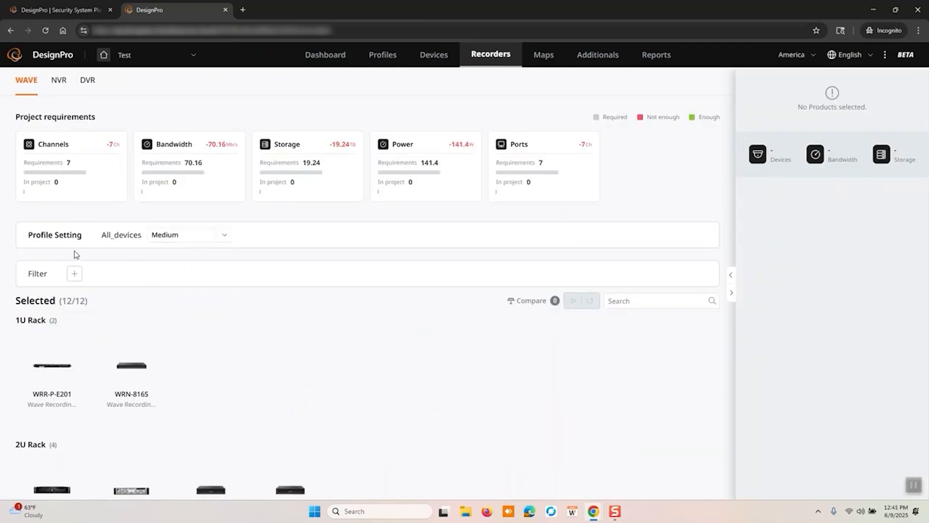
{"action": "scroll", "coordinate": [161, 316], "scroll_direction": "down", "scroll_amount": 3}
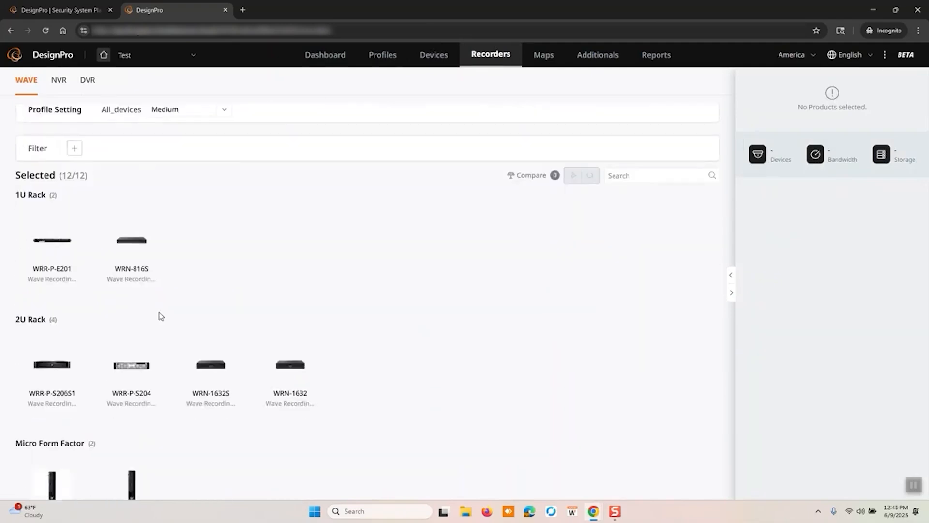
{"action": "scroll", "coordinate": [207, 245], "scroll_direction": "down", "scroll_amount": 2}
{"action": "scroll", "coordinate": [207, 245], "scroll_direction": "up", "scroll_amount": 5}
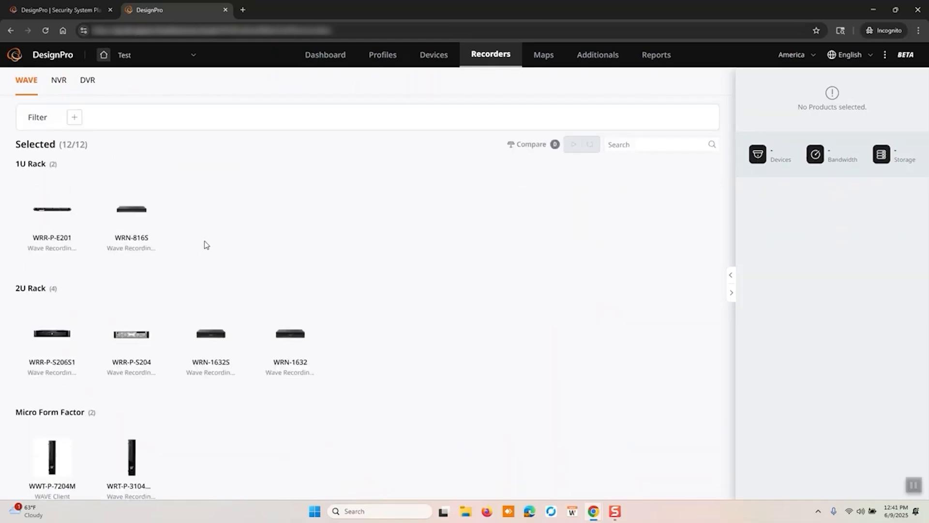
{"action": "scroll", "coordinate": [206, 245], "scroll_direction": "down", "scroll_amount": 5}
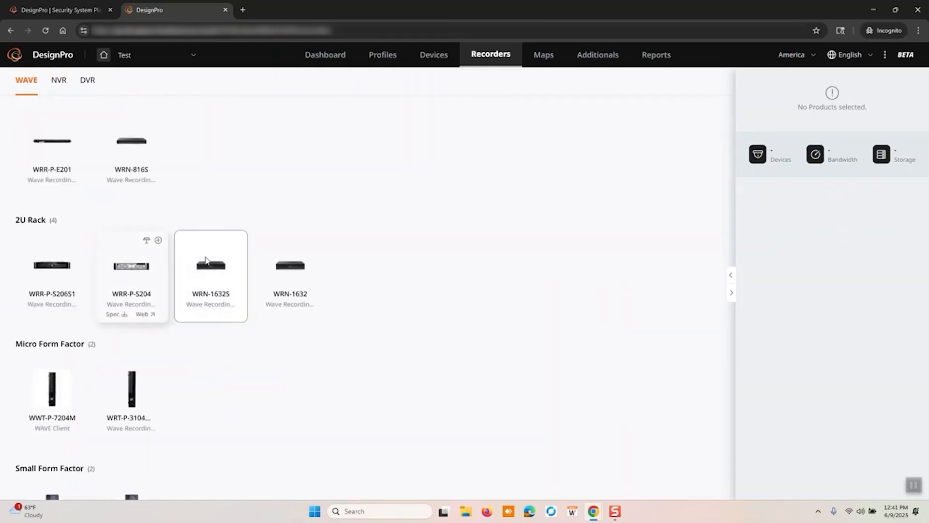
{"action": "scroll", "coordinate": [182, 248], "scroll_direction": "down", "scroll_amount": 3}
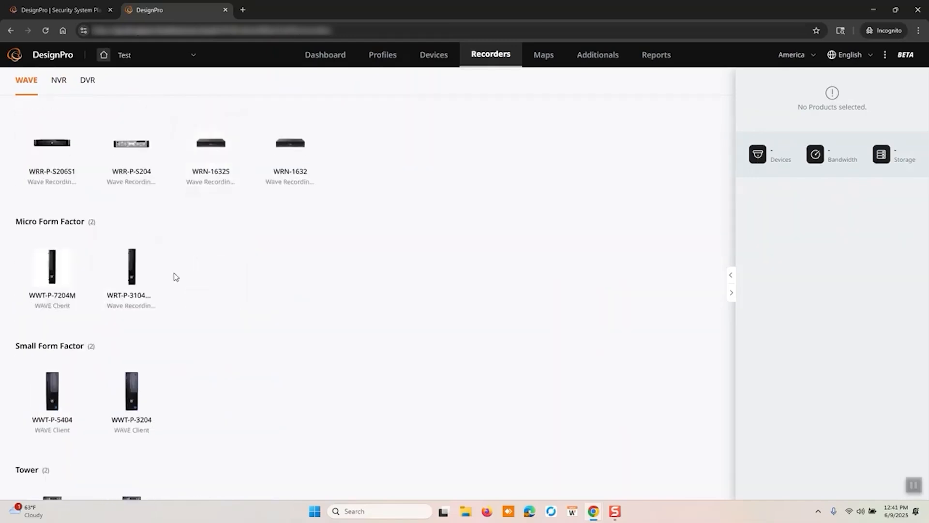
{"action": "scroll", "coordinate": [175, 276], "scroll_direction": "down", "scroll_amount": 2}
{"action": "scroll", "coordinate": [176, 276], "scroll_direction": "up", "scroll_amount": 5}
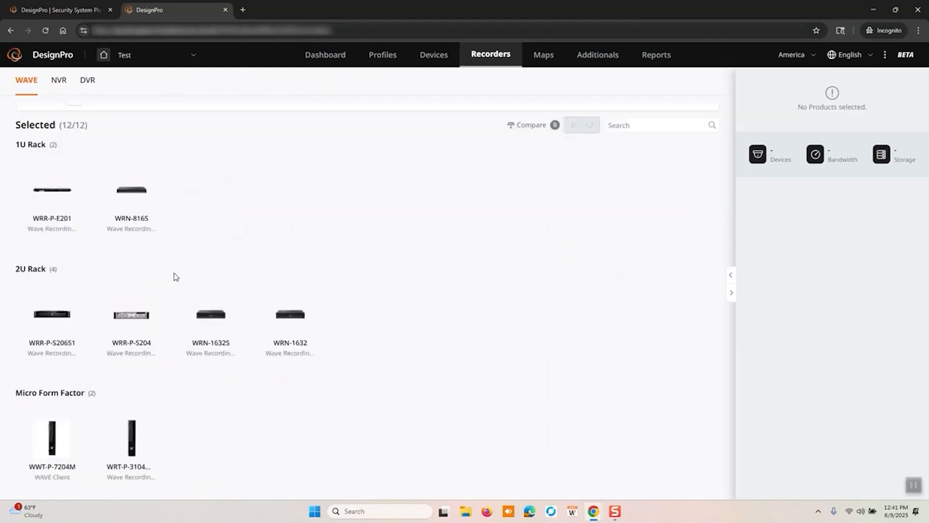
Add one WRN-1632S recorder to the project with Linux Ubuntu, No RAID and an 8TB HDD
{"action": "scroll", "coordinate": [191, 380], "scroll_direction": "down", "scroll_amount": 2}
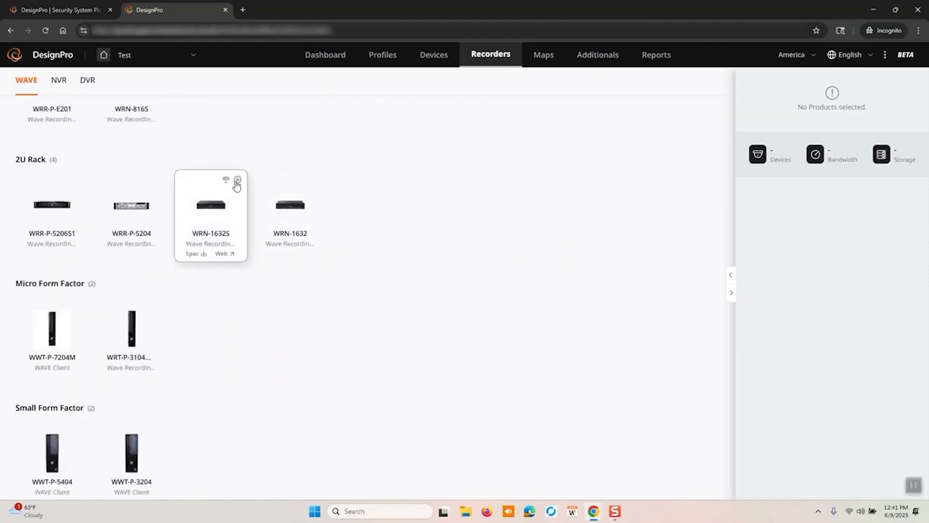
{"action": "left_click", "coordinate": [238, 180]}
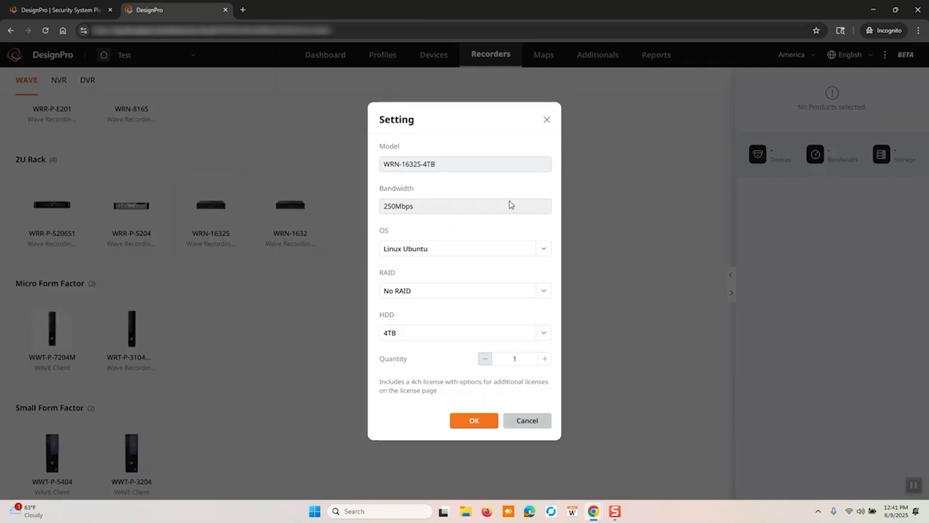
{"action": "left_click", "coordinate": [542, 291]}
{"action": "left_click", "coordinate": [543, 291]}
{"action": "left_click", "coordinate": [511, 329]}
{"action": "left_click", "coordinate": [464, 381]}
{"action": "left_click", "coordinate": [473, 421]}
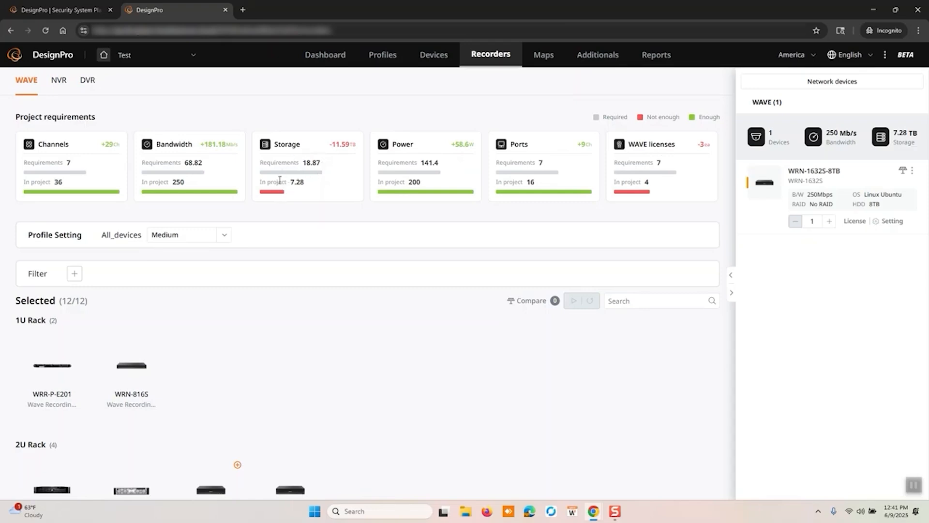
Change the HDD capacity of the project's WRN-1632S recorder to 24TB
{"action": "scroll", "coordinate": [445, 423], "scroll_direction": "down", "scroll_amount": 3}
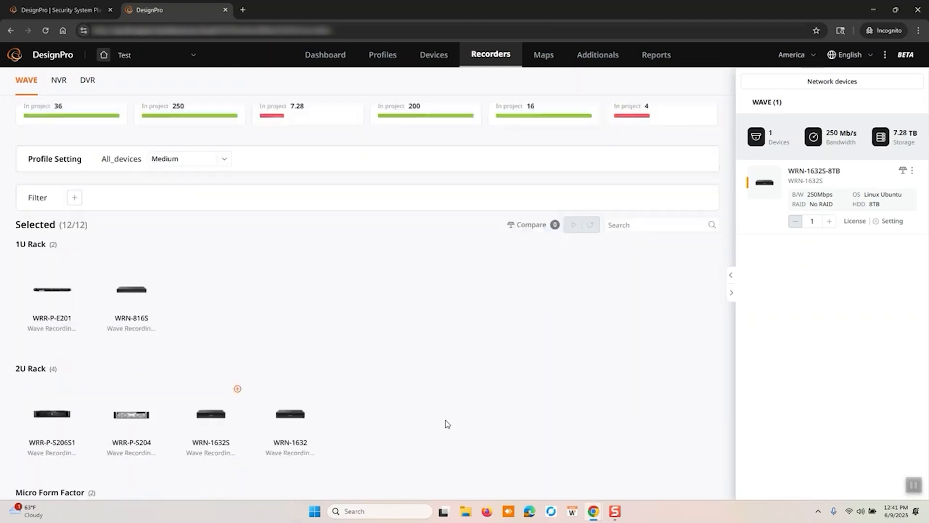
{"action": "scroll", "coordinate": [465, 409], "scroll_direction": "up", "scroll_amount": 3}
{"action": "left_click", "coordinate": [893, 221]}
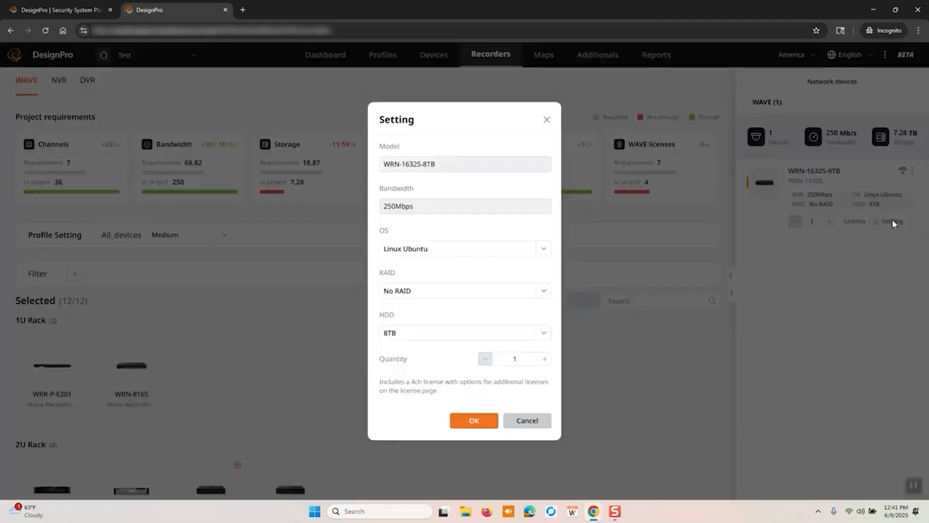
{"action": "left_click", "coordinate": [542, 333]}
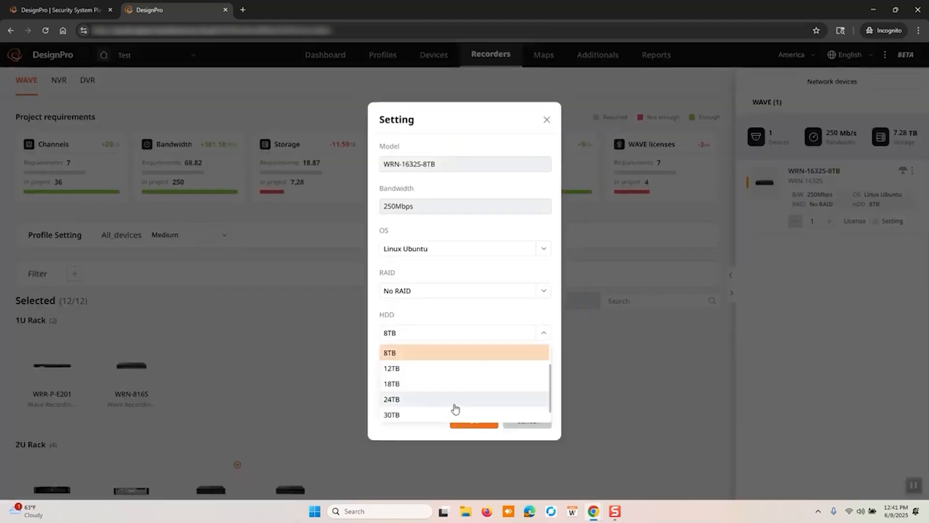
{"action": "left_click", "coordinate": [454, 402]}
{"action": "left_click", "coordinate": [485, 419]}
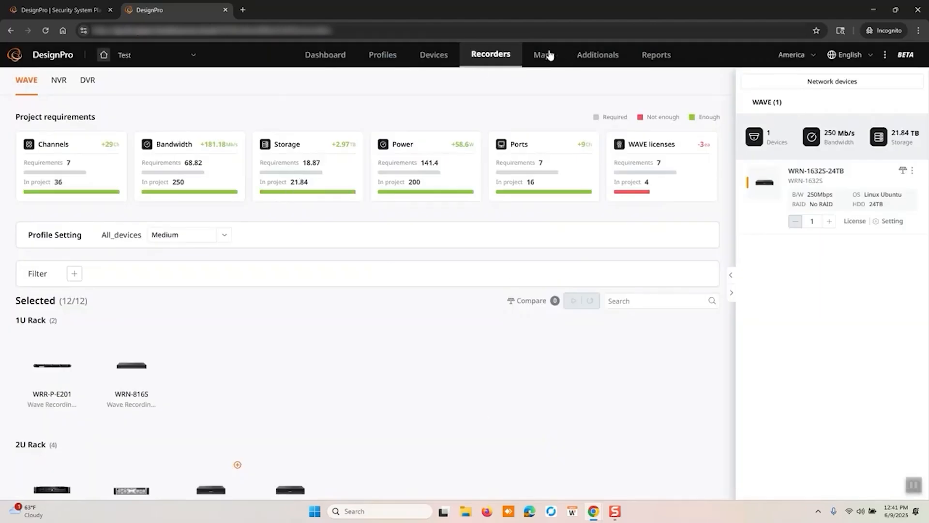
Look through the WAVE recorder list and the available recorder filters, leaving all filters unselected
{"action": "scroll", "coordinate": [217, 354], "scroll_direction": "down", "scroll_amount": 4}
{"action": "scroll", "coordinate": [213, 350], "scroll_direction": "down", "scroll_amount": 5}
{"action": "scroll", "coordinate": [214, 349], "scroll_direction": "up", "scroll_amount": 9}
{"action": "left_click", "coordinate": [75, 273]}
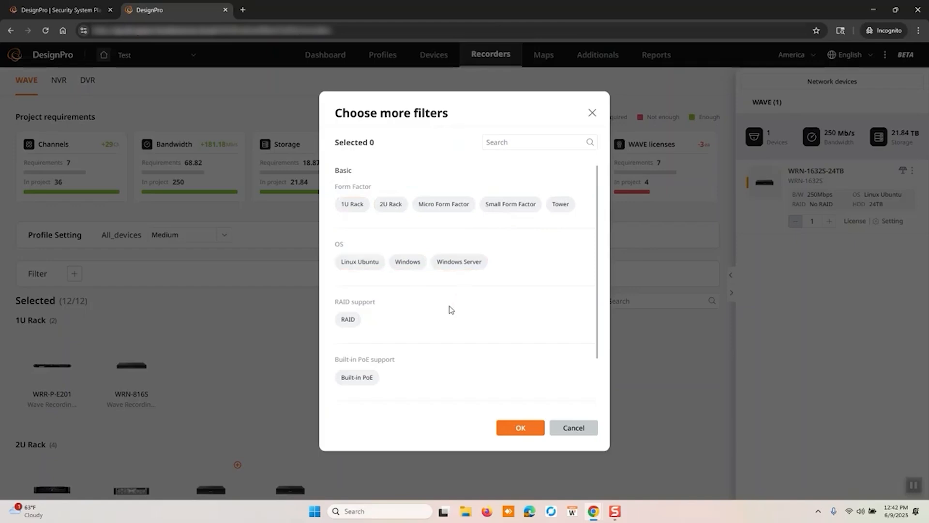
{"action": "scroll", "coordinate": [450, 309], "scroll_direction": "down", "scroll_amount": 1}
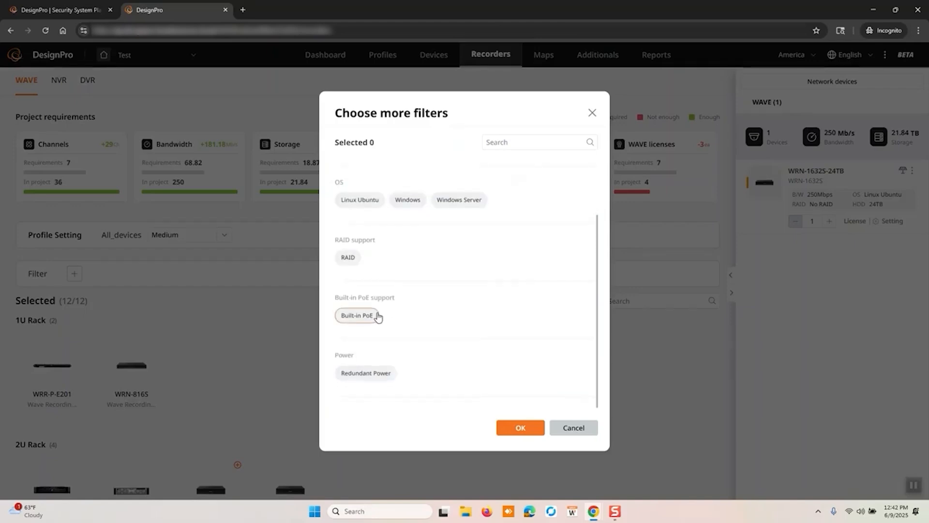
{"action": "left_click", "coordinate": [574, 429]}
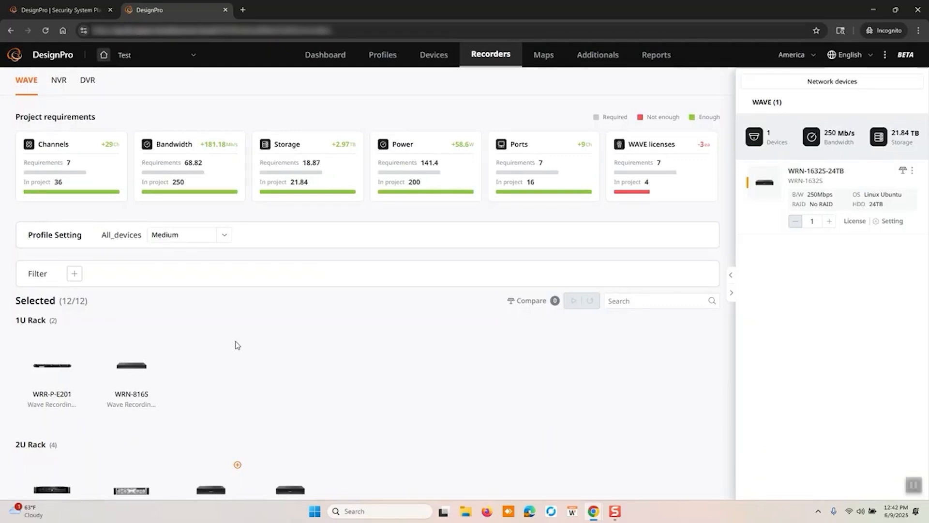
Add a Google Maps map named Test to the project, keeping the prefilled address
{"action": "left_click", "coordinate": [542, 57]}
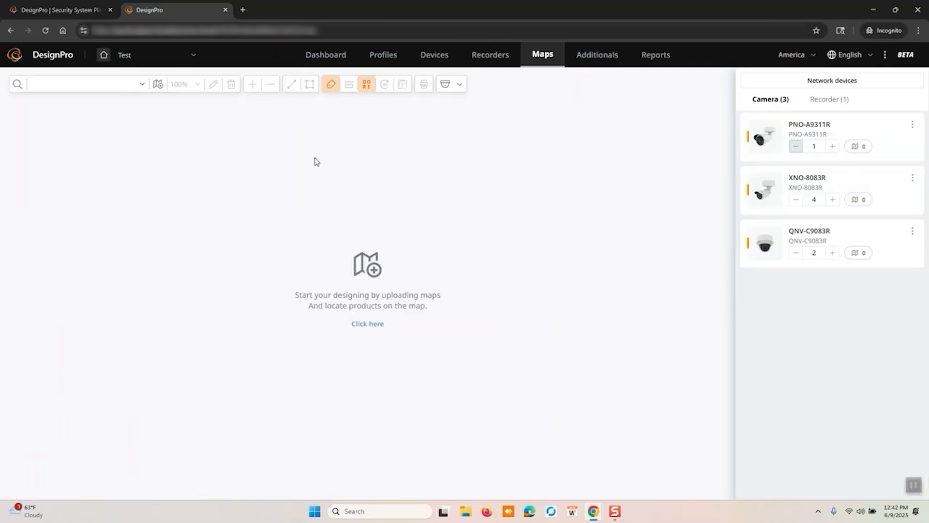
{"action": "left_click", "coordinate": [143, 85]}
{"action": "left_click", "coordinate": [142, 85]}
{"action": "left_click", "coordinate": [159, 86]}
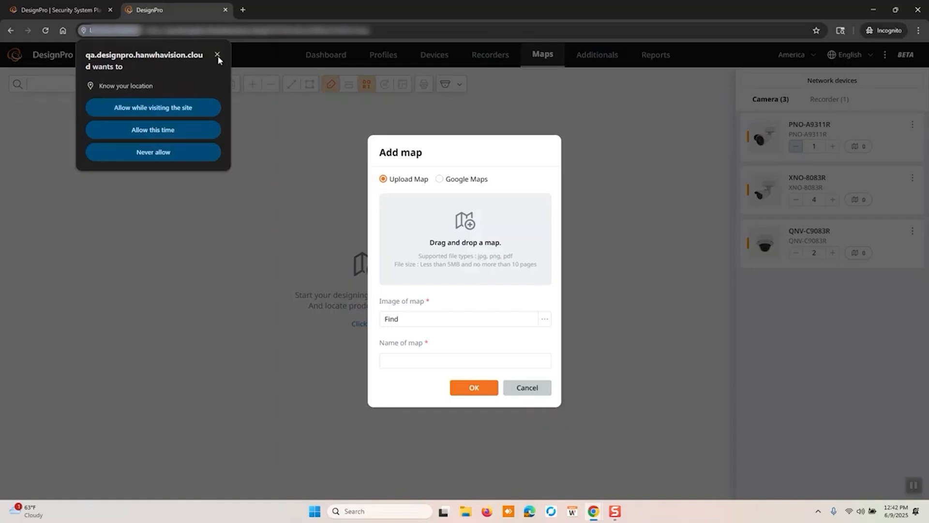
{"action": "left_click", "coordinate": [217, 56]}
{"action": "left_click", "coordinate": [440, 179]}
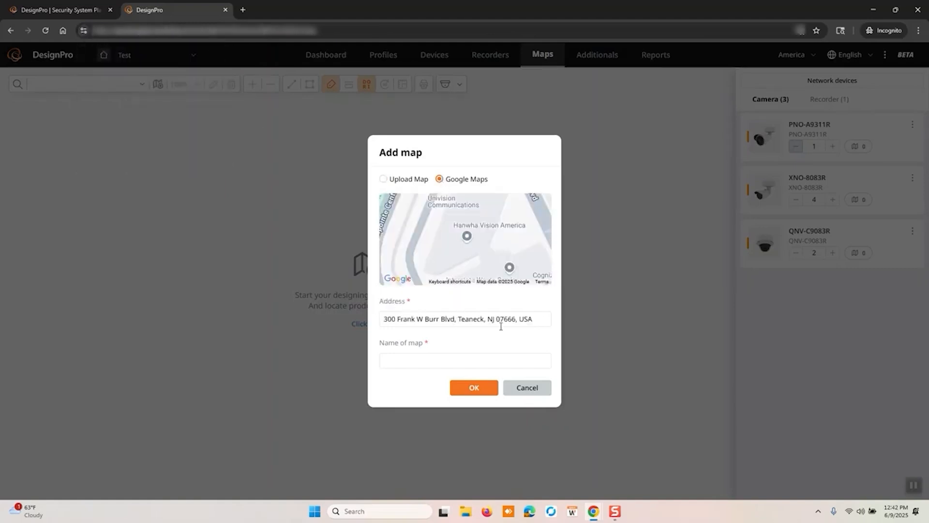
{"action": "left_click", "coordinate": [467, 362]}
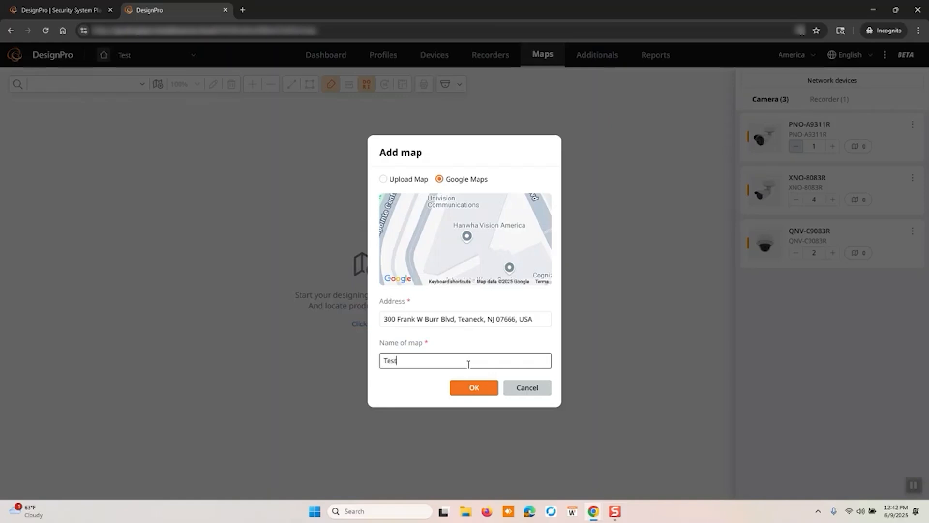
{"action": "left_click", "coordinate": [472, 388]}
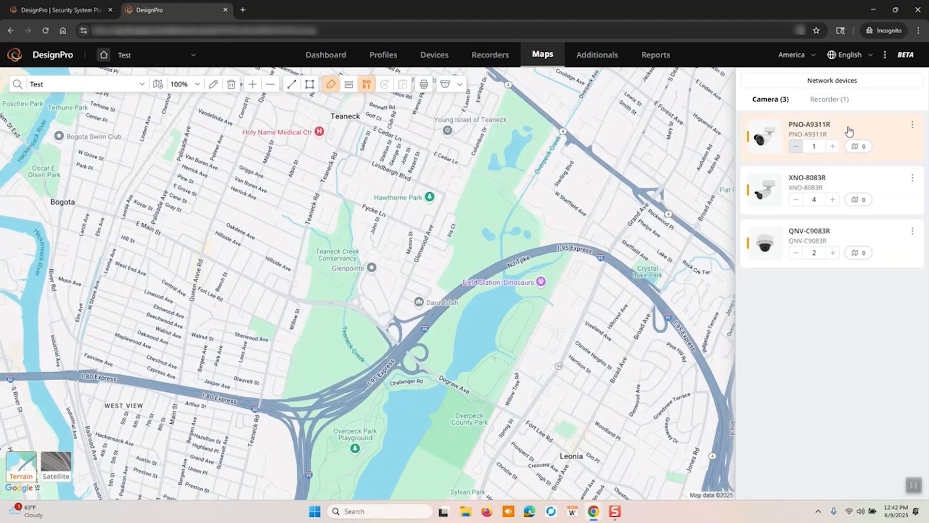
Place the PNO-A9311R, XNO-8083R and QNV-C9083R cameras close together near Glenpointe on the Test map, using satellite imagery
{"action": "mouse_move", "coordinate": [770, 136]}
{"action": "left_click_drag", "start_coordinate": [770, 137], "coordinate": [385, 284]}
{"action": "left_click", "coordinate": [407, 283]}
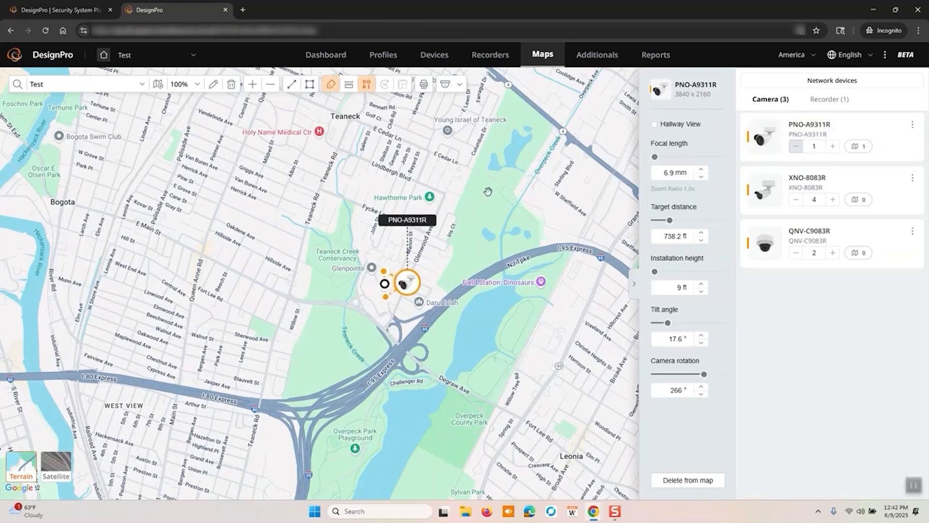
{"action": "left_click", "coordinate": [56, 466]}
{"action": "left_click_drag", "start_coordinate": [406, 282], "coordinate": [369, 318]}
{"action": "left_click_drag", "start_coordinate": [763, 194], "coordinate": [389, 333]}
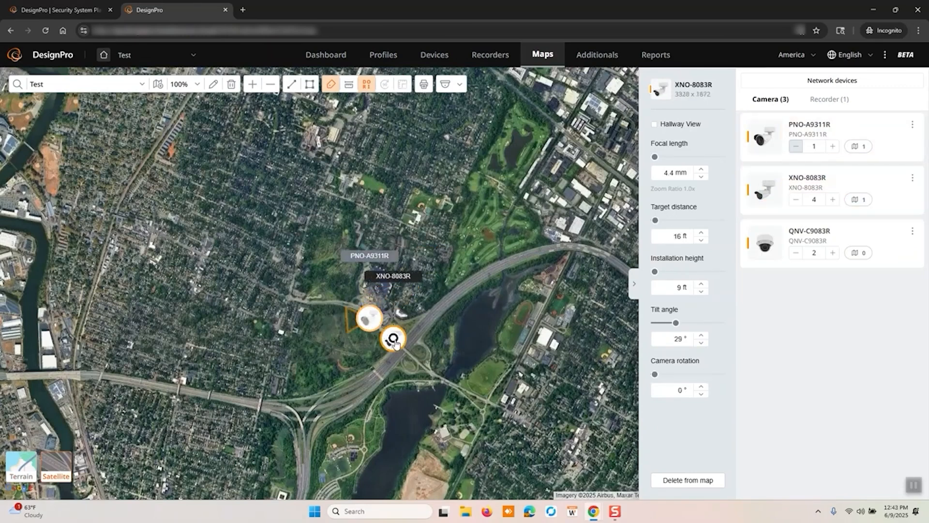
{"action": "left_click_drag", "start_coordinate": [765, 245], "coordinate": [366, 282]}
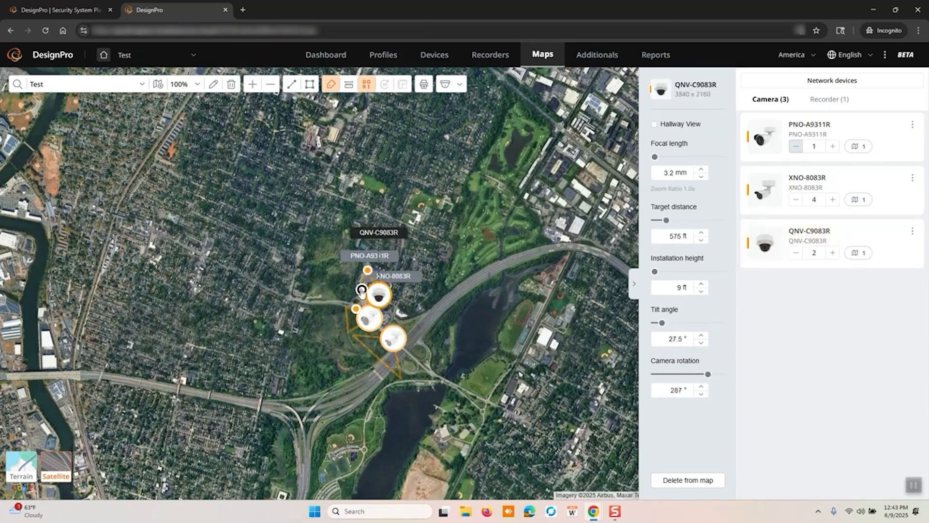
Activate the line tool on the map and briefly show the distance overlay before hiding it again
{"action": "left_click", "coordinate": [293, 85]}
{"action": "left_click", "coordinate": [293, 85]}
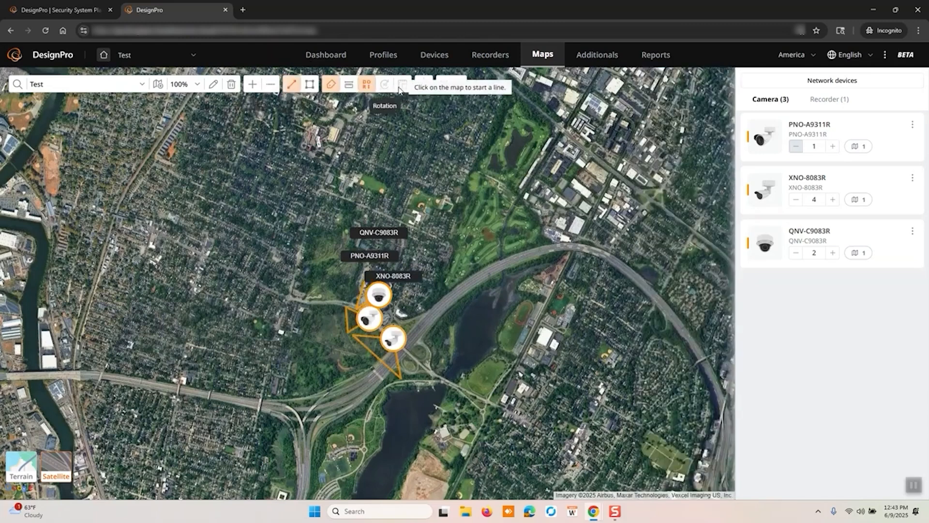
{"action": "left_click", "coordinate": [348, 87]}
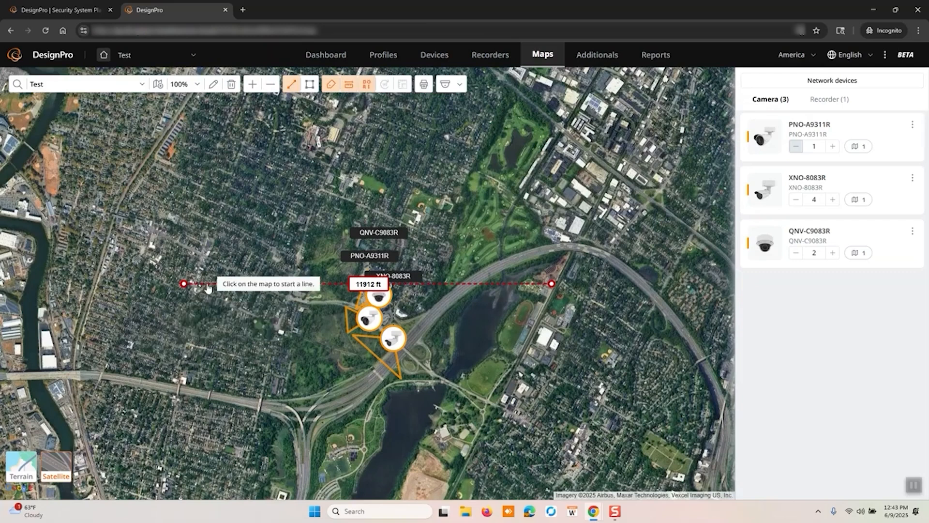
{"action": "left_click", "coordinate": [350, 88]}
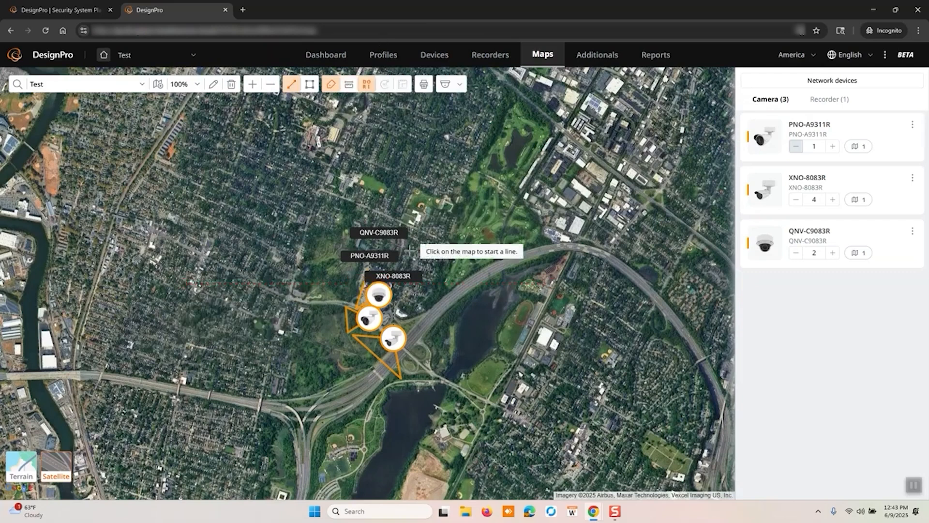
Rename the PNO-A9311R camera in the device list as Exterior1
{"action": "double_click", "coordinate": [822, 134]}
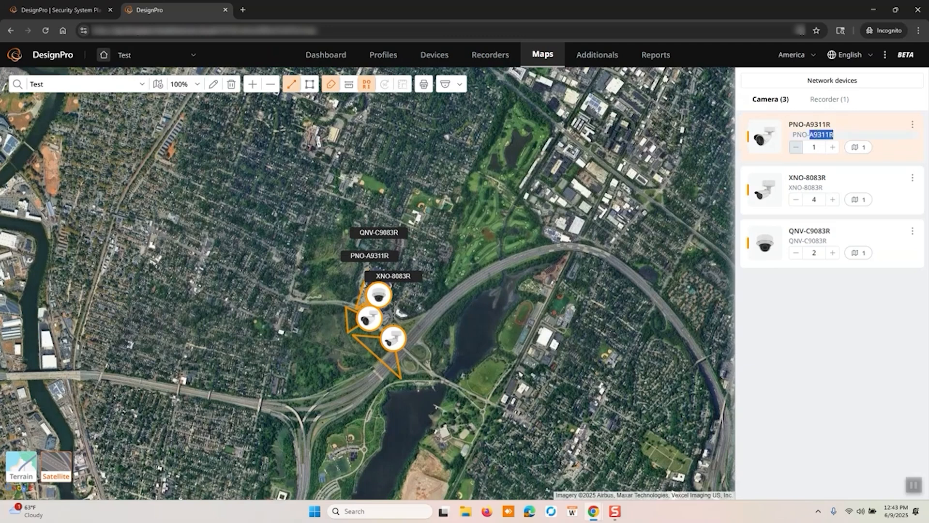
{"action": "key", "text": "ctrl+a"}
{"action": "type", "text": "xxterior"}
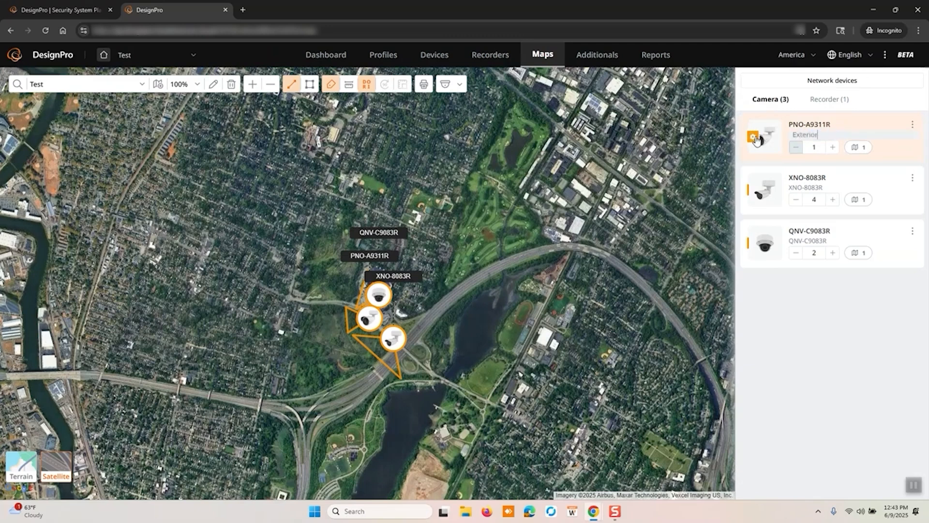
{"action": "type", "text": "1"}
Rename the XNO-8083R camera in the device list as Parking Lot
{"action": "left_click", "coordinate": [806, 188]}
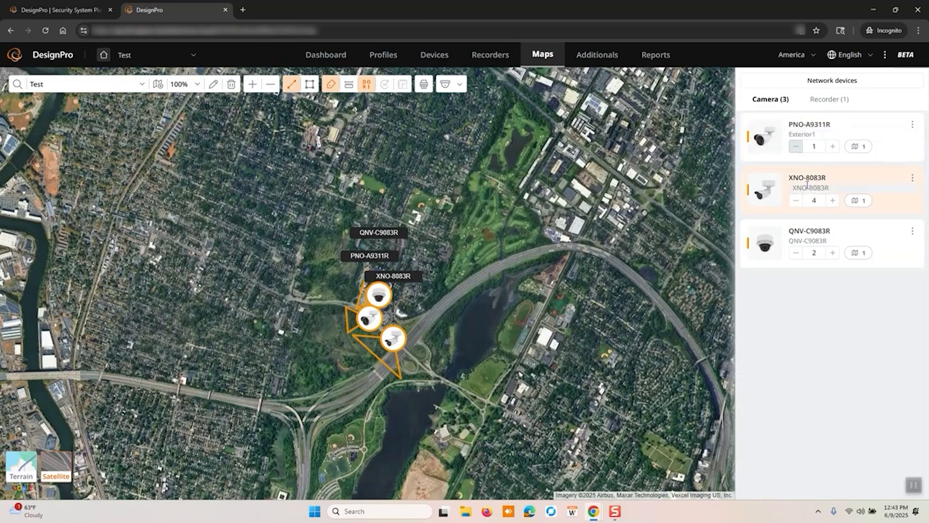
{"action": "double_click", "coordinate": [823, 187]}
{"action": "left_click_drag", "start_coordinate": [835, 187], "coordinate": [759, 196]}
{"action": "type", "text": "Parking Lot"}
{"action": "key", "text": "Return"}
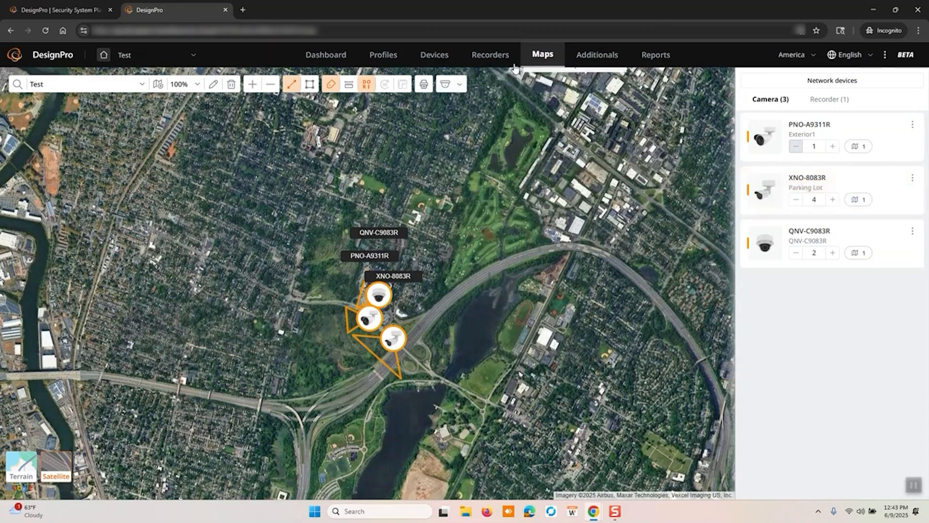
Preview the printout of the Test map and close it without printing
{"action": "left_click", "coordinate": [423, 85]}
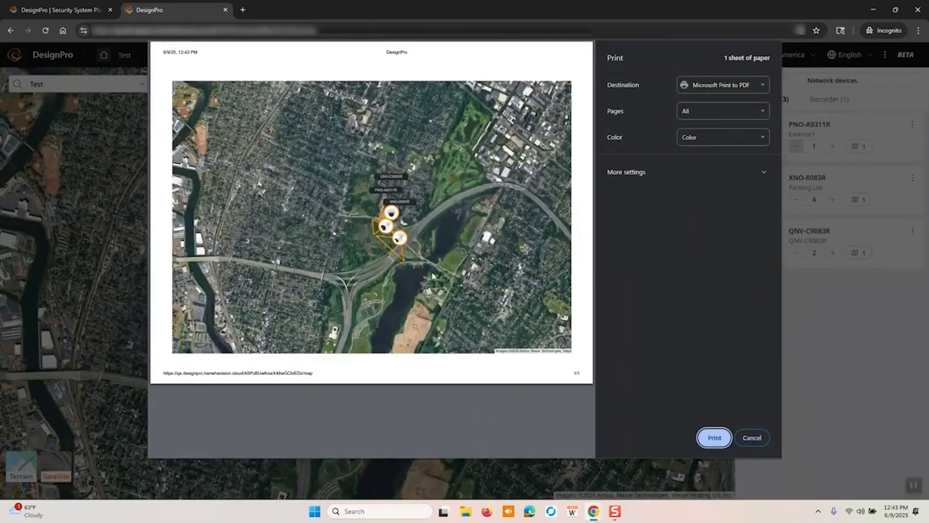
{"action": "left_click", "coordinate": [752, 438]}
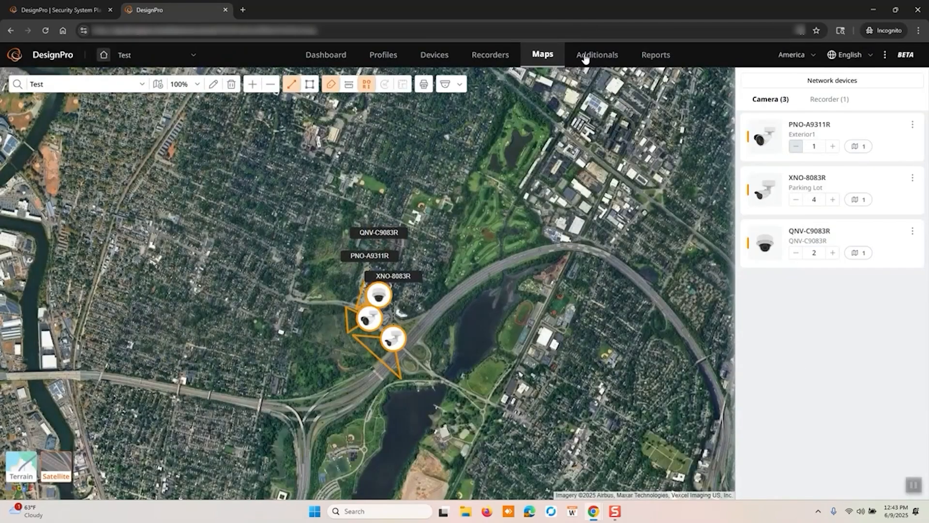
Add a VMS item named WAVE License with 2 licenses to the project's additional products
{"action": "left_click", "coordinate": [585, 56]}
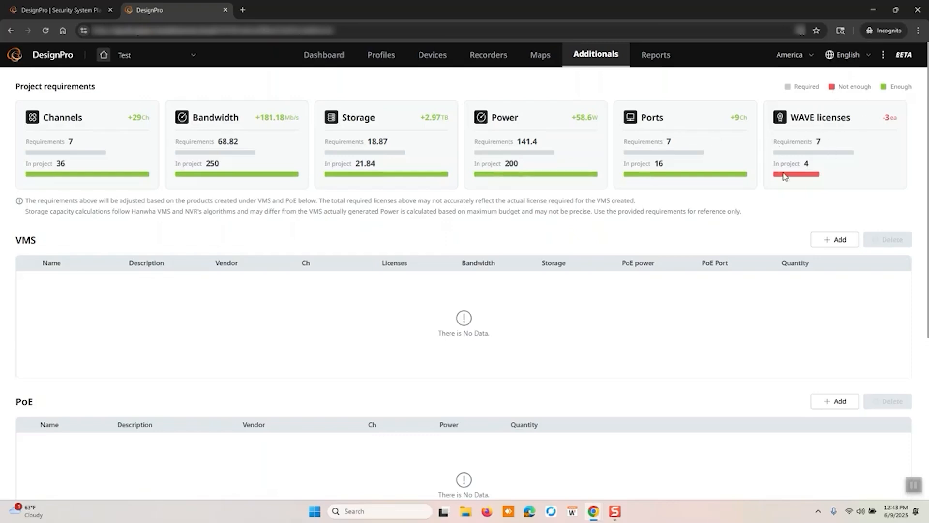
{"action": "left_click", "coordinate": [829, 244]}
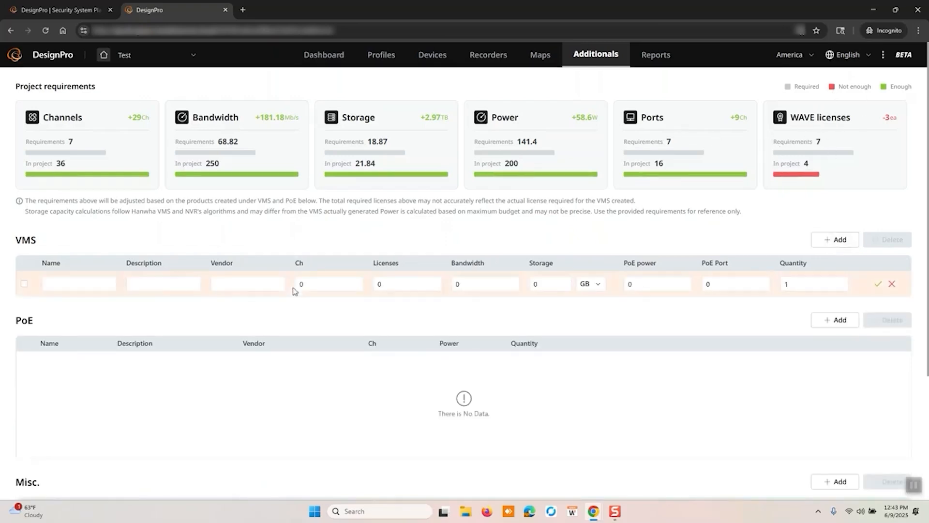
{"action": "left_click", "coordinate": [99, 288]}
{"action": "scroll", "coordinate": [224, 296], "scroll_direction": "down", "scroll_amount": 3}
{"action": "scroll", "coordinate": [224, 298], "scroll_direction": "up", "scroll_amount": 3}
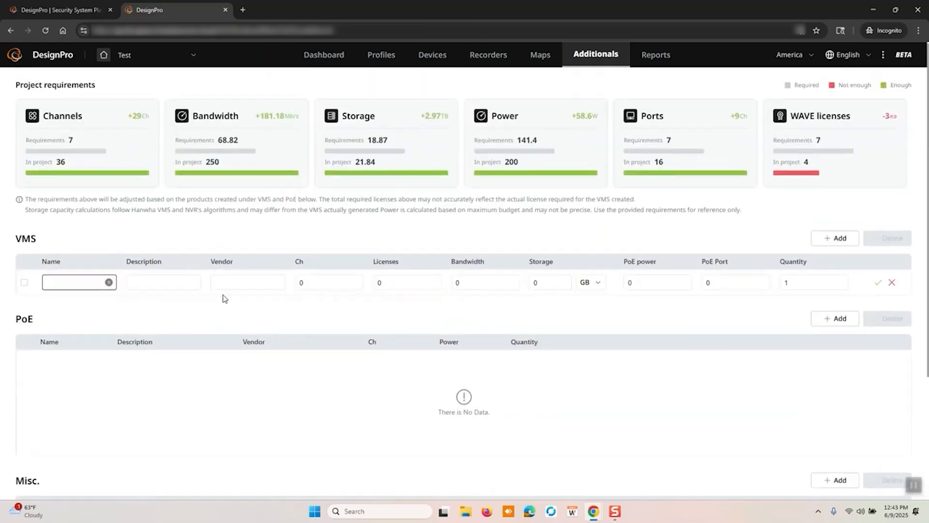
{"action": "type", "text": "WAVE License"}
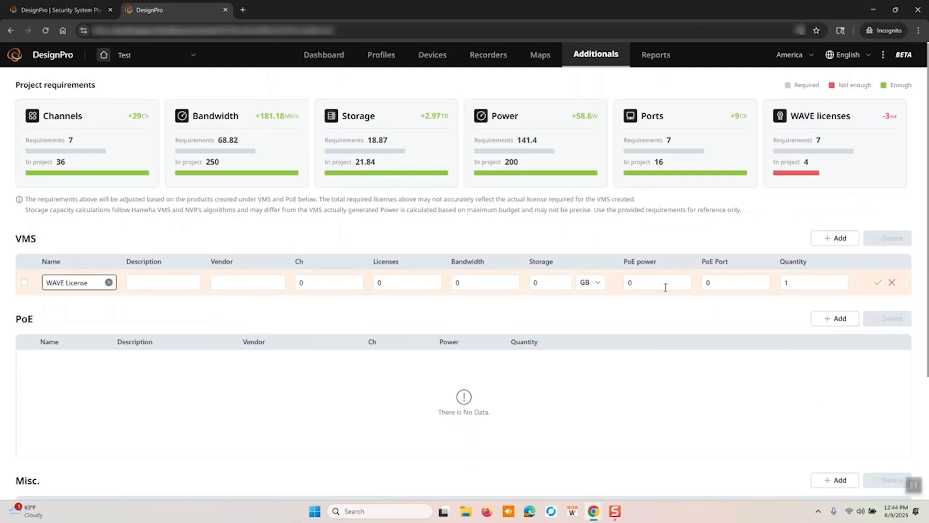
{"action": "left_click", "coordinate": [410, 287]}
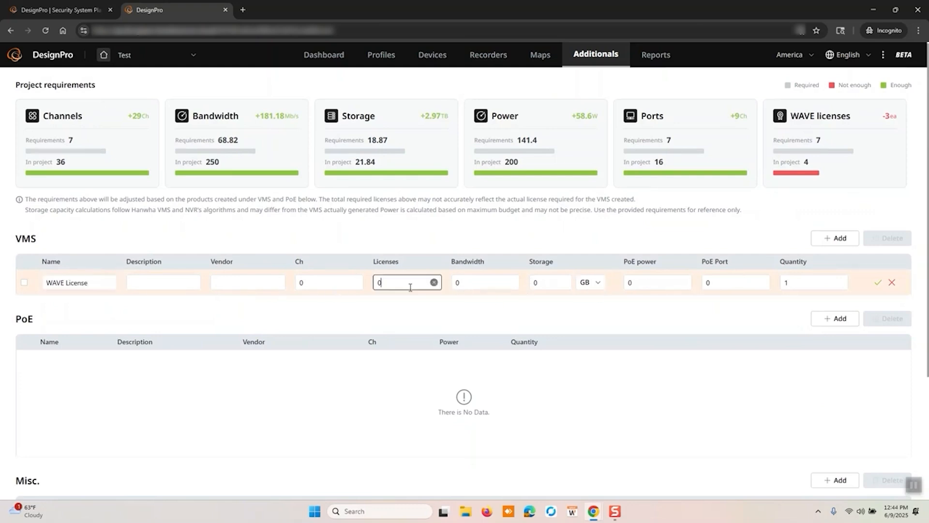
{"action": "type", "text": "2"}
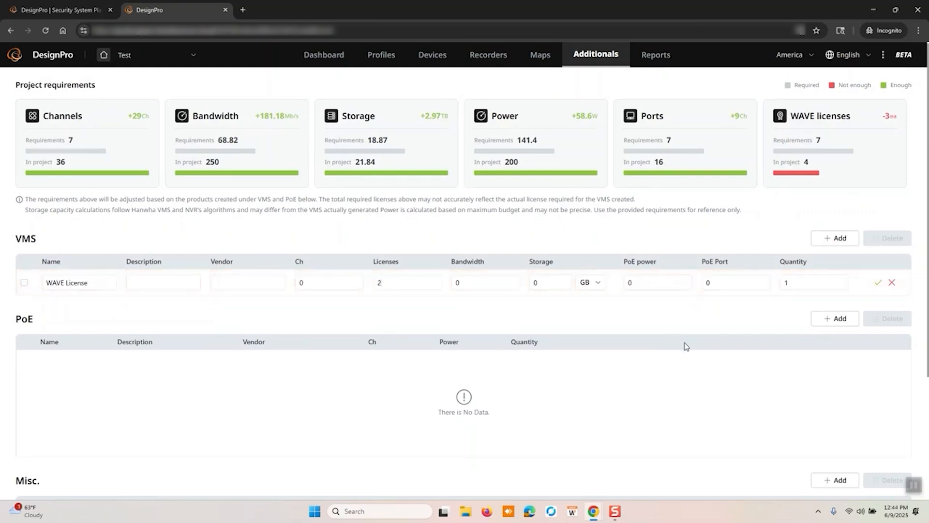
{"action": "left_click", "coordinate": [877, 282]}
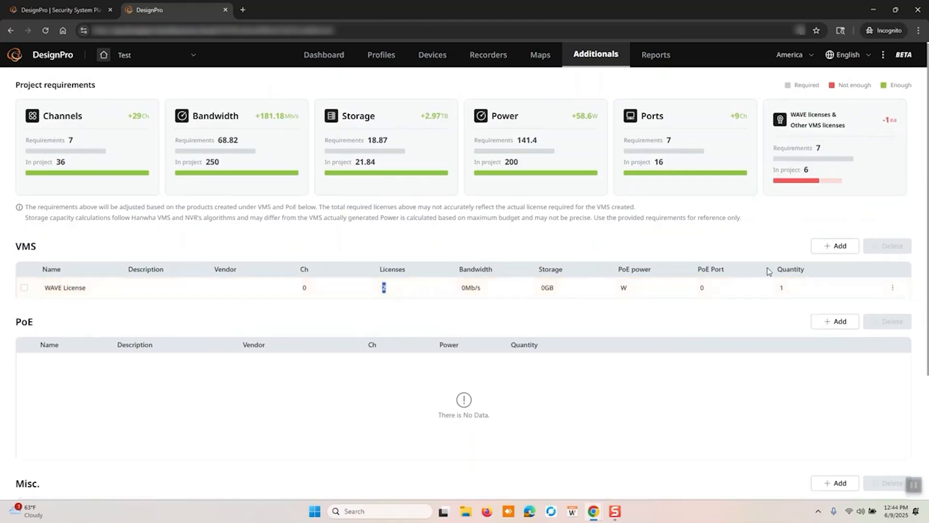
Change the number of licenses of the WAVE License item to 4 and save the entry
{"action": "left_click", "coordinate": [23, 288]}
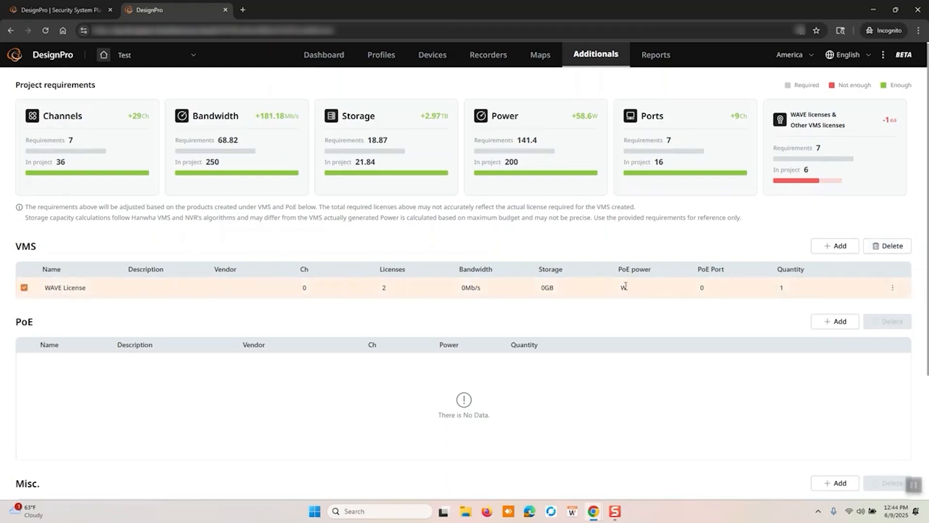
{"action": "left_click", "coordinate": [893, 290]}
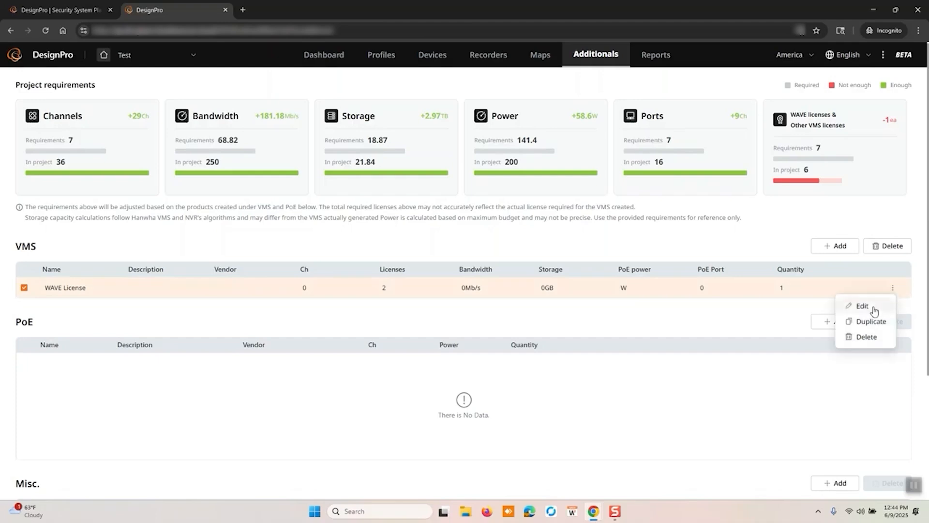
{"action": "left_click", "coordinate": [872, 308]}
{"action": "left_click", "coordinate": [412, 290]}
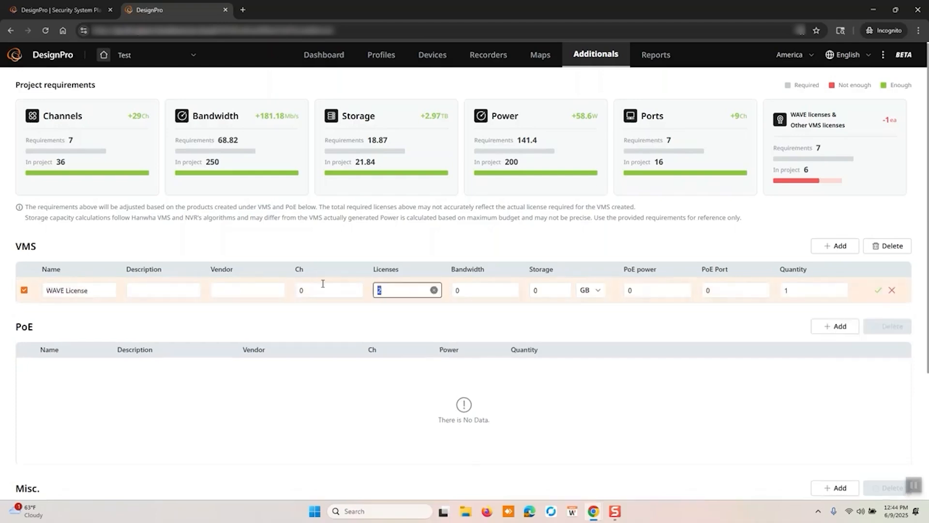
{"action": "left_click", "coordinate": [715, 317]}
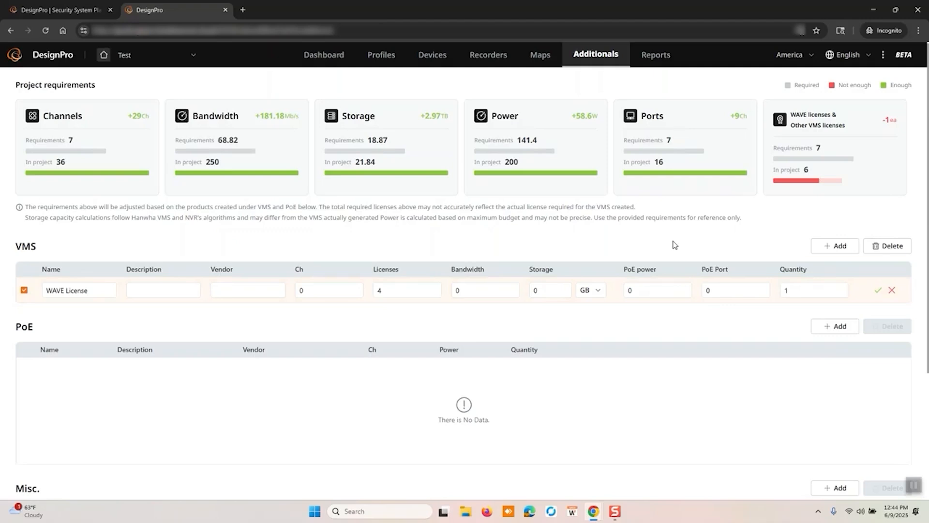
{"action": "left_click", "coordinate": [24, 290]}
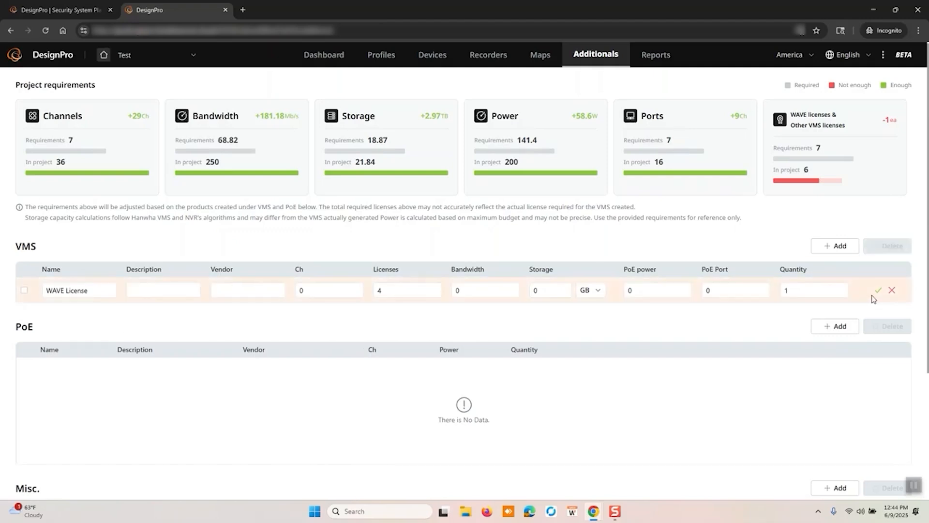
{"action": "left_click", "coordinate": [877, 291]}
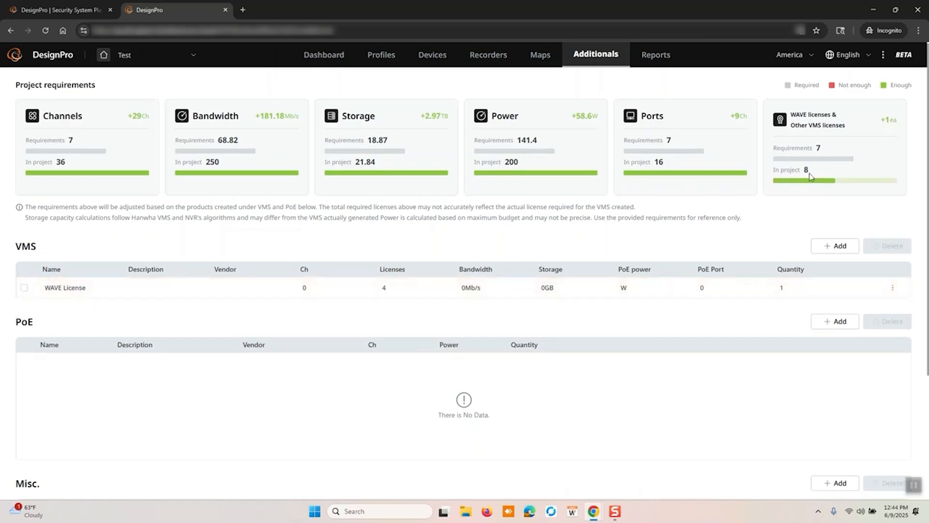
Look over the PoE and Misc. tables below the VMS items
{"action": "scroll", "coordinate": [718, 263], "scroll_direction": "down", "scroll_amount": 5}
{"action": "scroll", "coordinate": [718, 268], "scroll_direction": "up", "scroll_amount": 5}
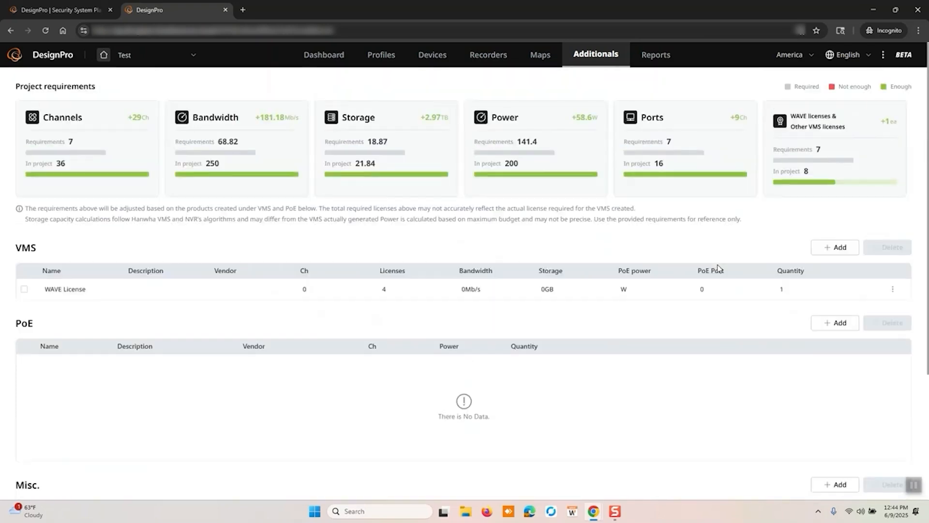
{"action": "scroll", "coordinate": [485, 307], "scroll_direction": "down", "scroll_amount": 3}
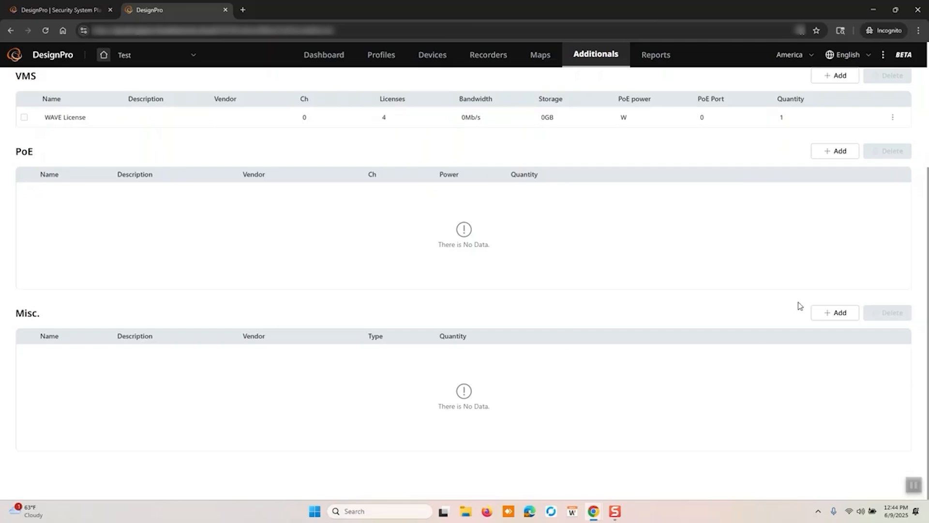
Add a Misc. item named Cat6 with description, vendor and type asdf and a quantity of 1000, and save it
{"action": "left_click", "coordinate": [825, 313]}
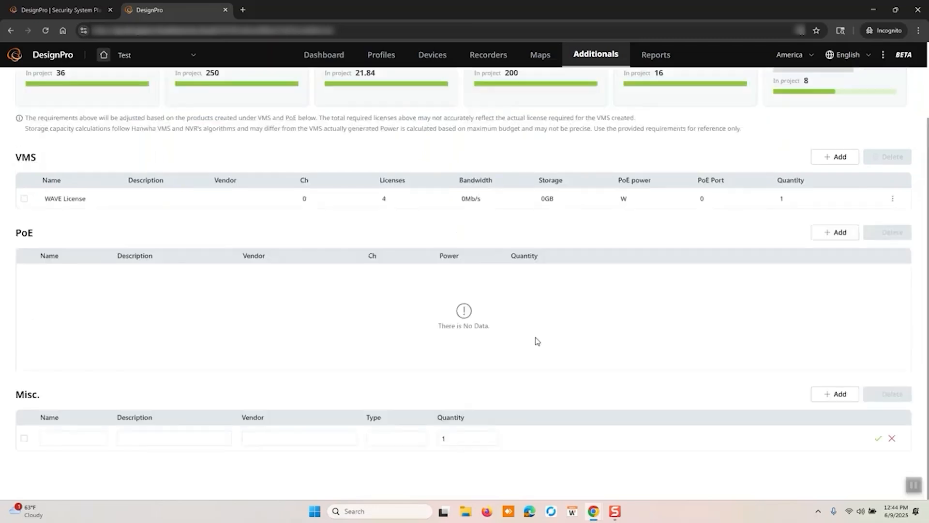
{"action": "left_click", "coordinate": [75, 440]}
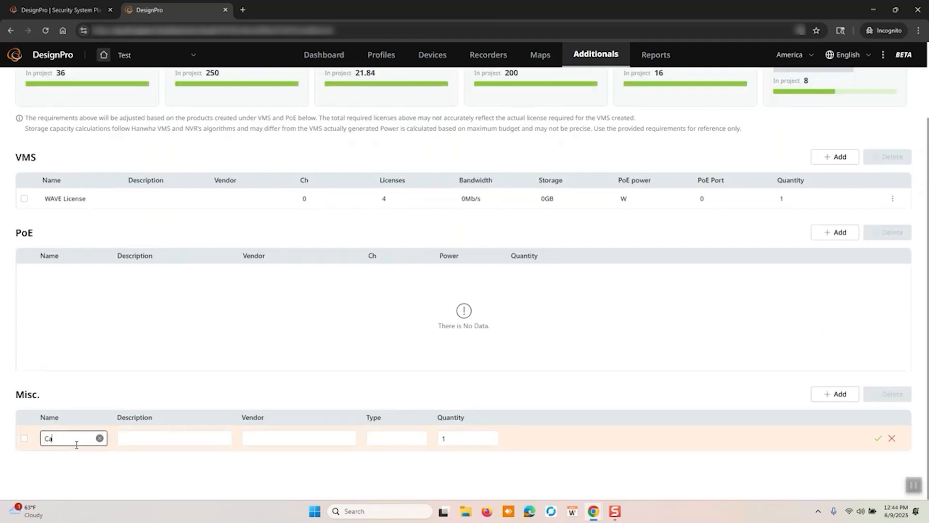
{"action": "key", "text": "Tab"}
{"action": "type", "text": "asdf"}
{"action": "key", "text": "Tab"}
{"action": "type", "text": "asdf"}
{"action": "key", "text": "Tab"}
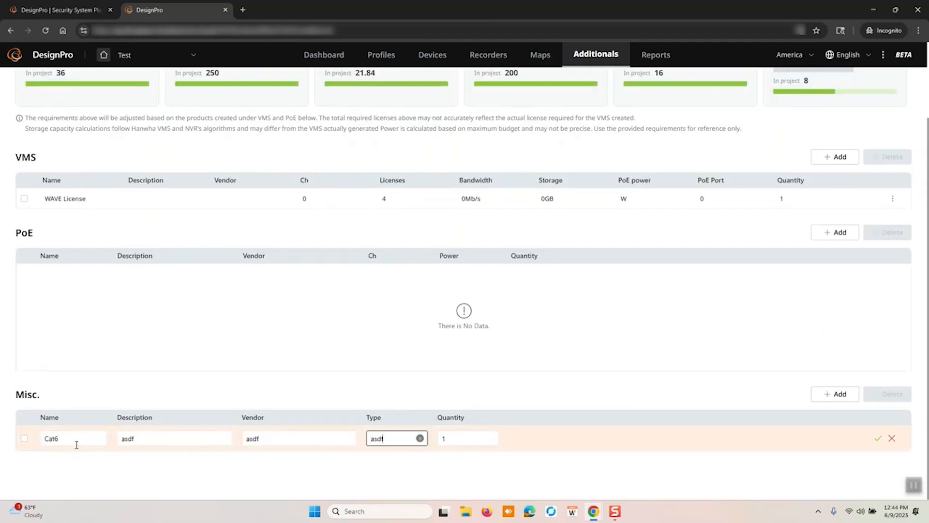
{"action": "key", "text": "Tab"}
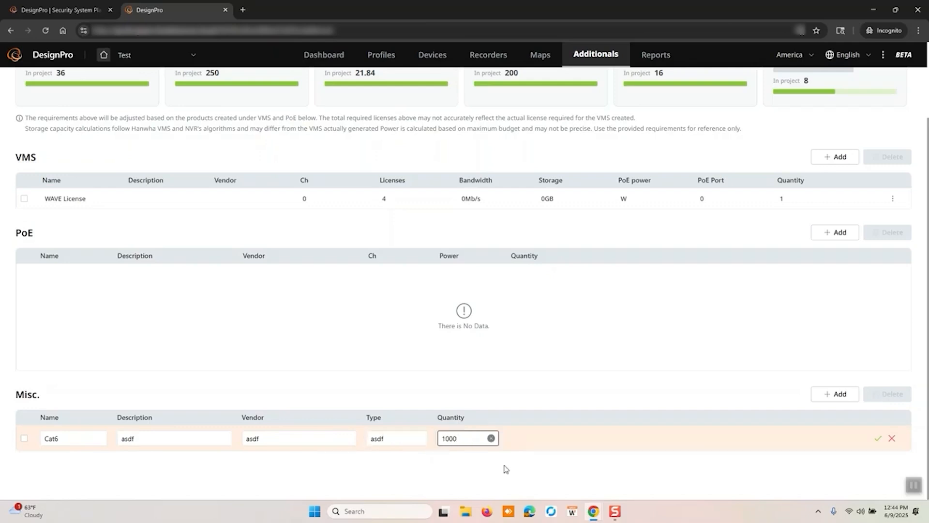
{"action": "left_click", "coordinate": [878, 439]}
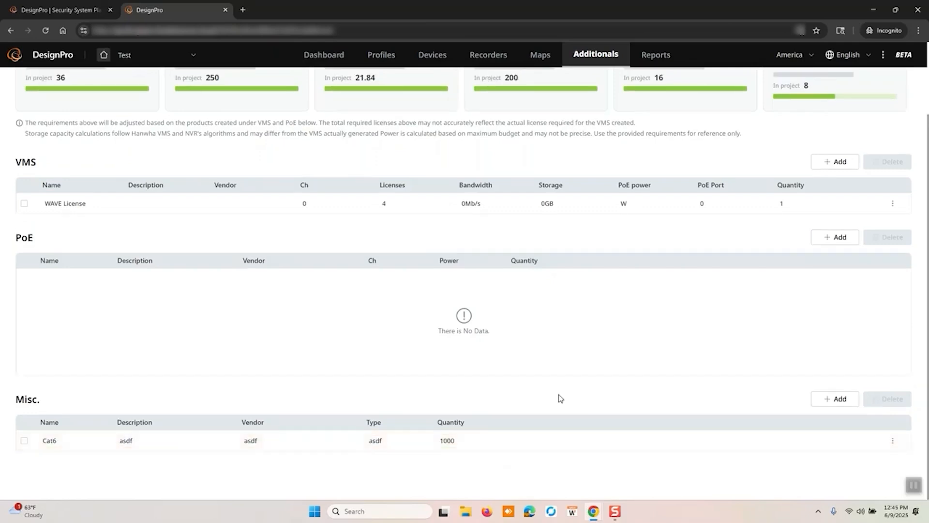
Look through the project's Quotation, BOM and Spec generator reports
{"action": "scroll", "coordinate": [558, 395], "scroll_direction": "up", "scroll_amount": 2}
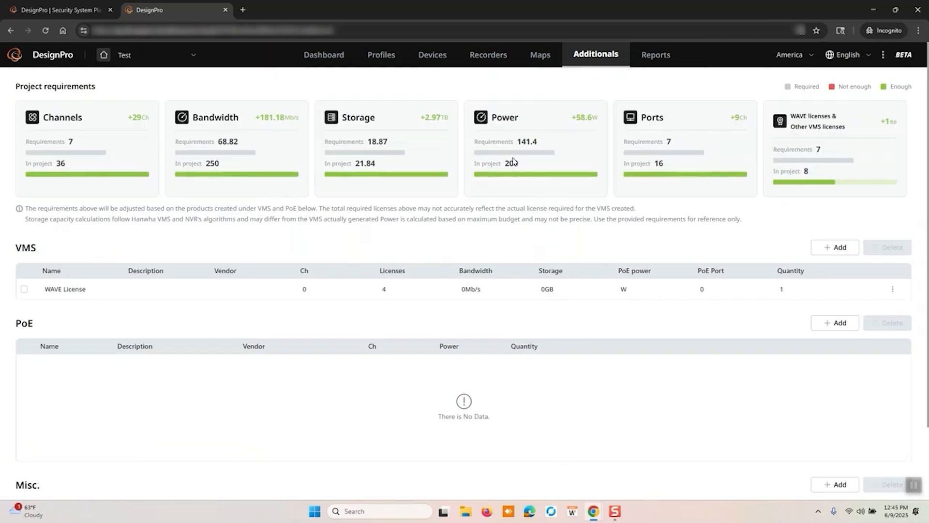
{"action": "left_click", "coordinate": [650, 57]}
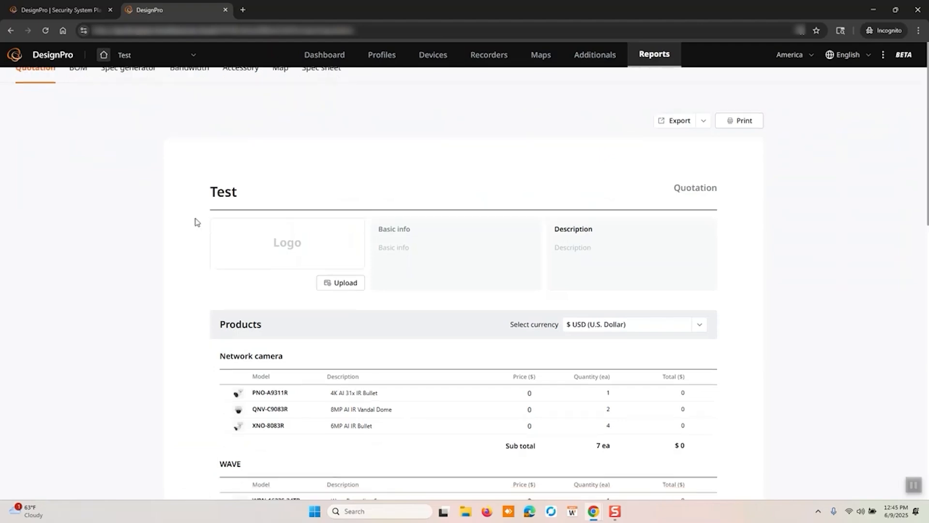
{"action": "left_click", "coordinate": [73, 80]}
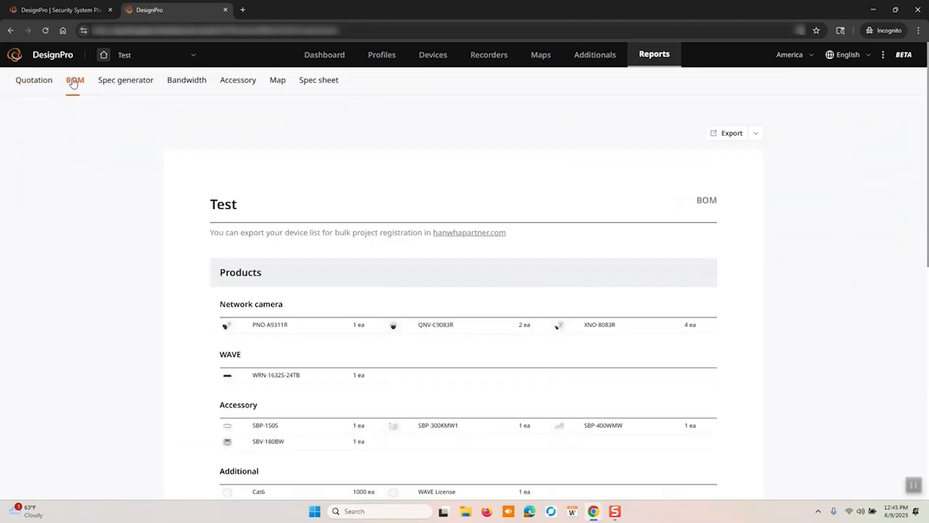
{"action": "left_click", "coordinate": [129, 82]}
{"action": "scroll", "coordinate": [251, 174], "scroll_direction": "down", "scroll_amount": 2}
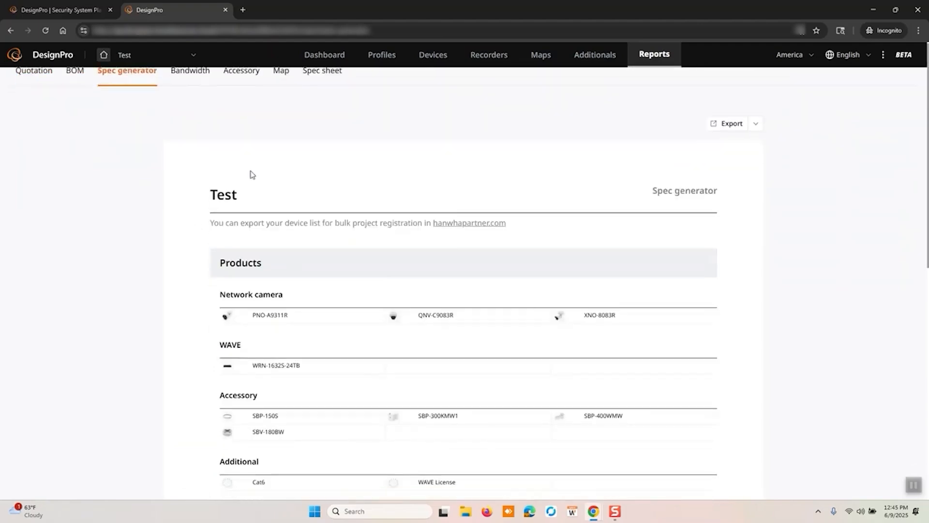
{"action": "scroll", "coordinate": [251, 174], "scroll_direction": "up", "scroll_amount": 2}
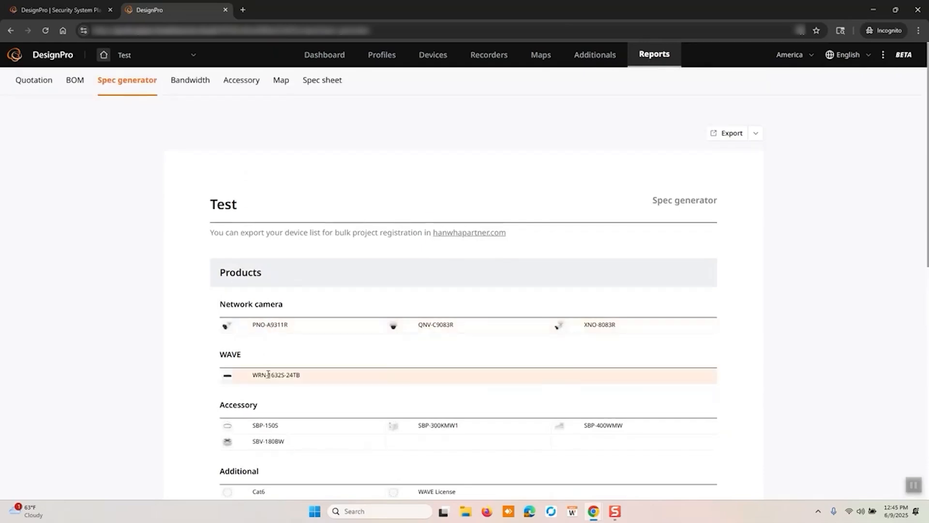
Examine the Bandwidth report's camera and recorder summary and the Accessory report's mounts for each camera
{"action": "left_click", "coordinate": [183, 91]}
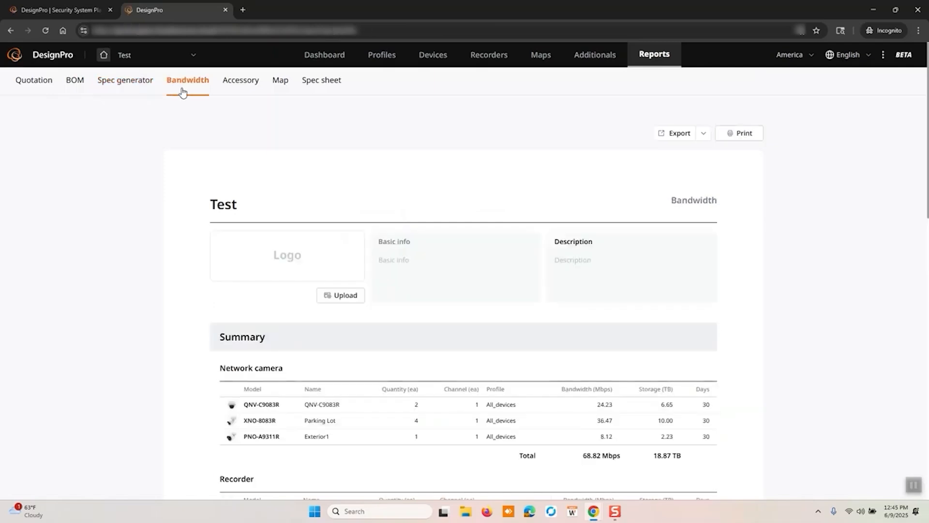
{"action": "scroll", "coordinate": [271, 293], "scroll_direction": "down", "scroll_amount": 3}
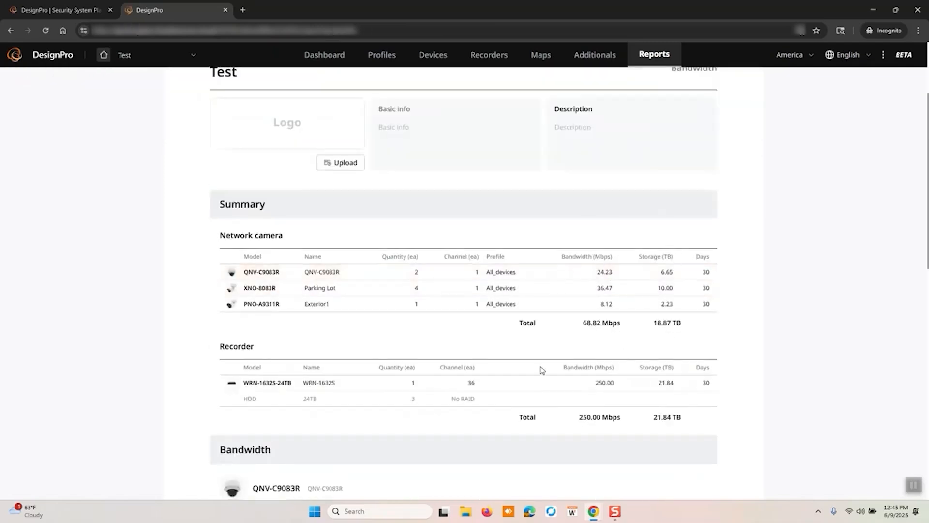
{"action": "scroll", "coordinate": [624, 359], "scroll_direction": "up", "scroll_amount": 3}
{"action": "left_click", "coordinate": [234, 81]}
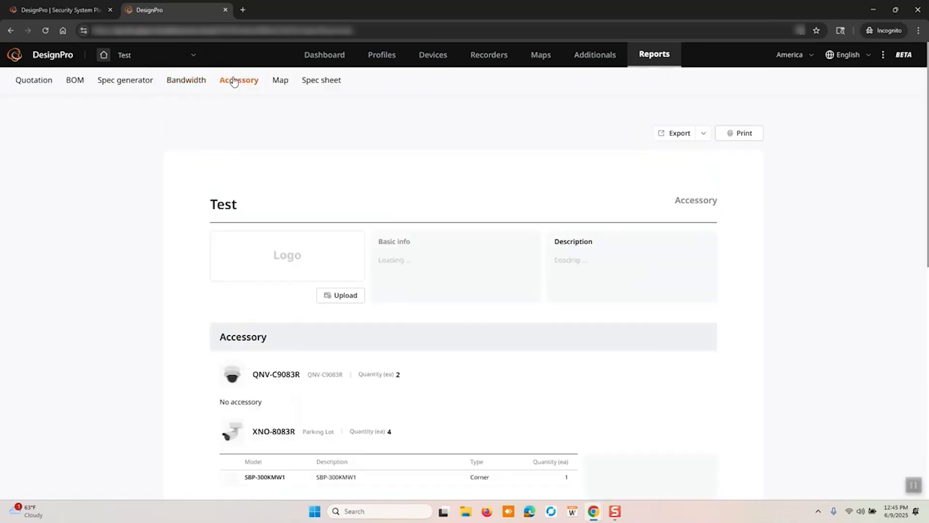
{"action": "scroll", "coordinate": [350, 288], "scroll_direction": "down", "scroll_amount": 4}
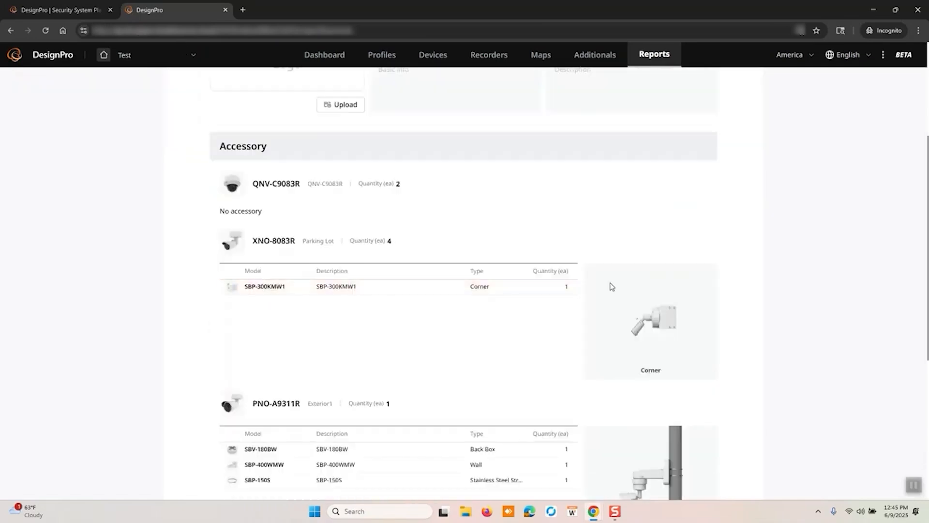
{"action": "scroll", "coordinate": [610, 286], "scroll_direction": "down", "scroll_amount": 3}
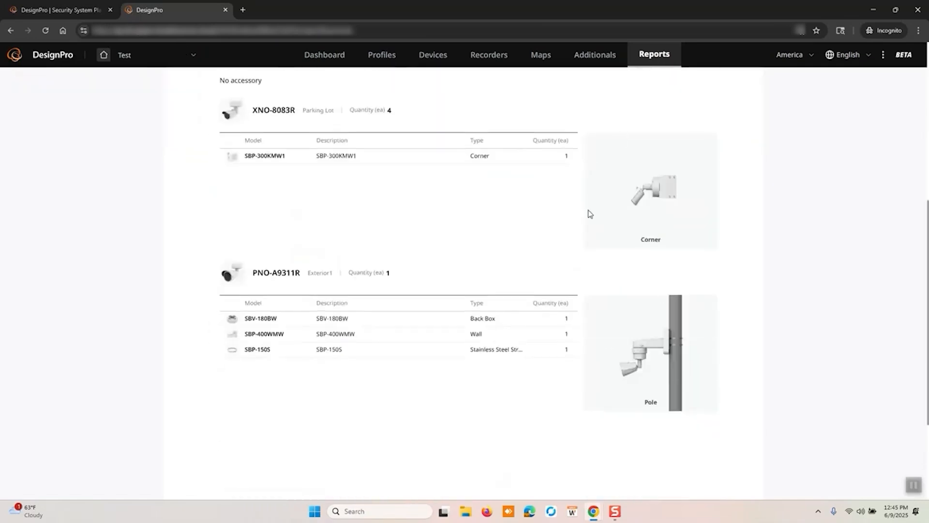
{"action": "scroll", "coordinate": [573, 171], "scroll_direction": "up", "scroll_amount": 7}
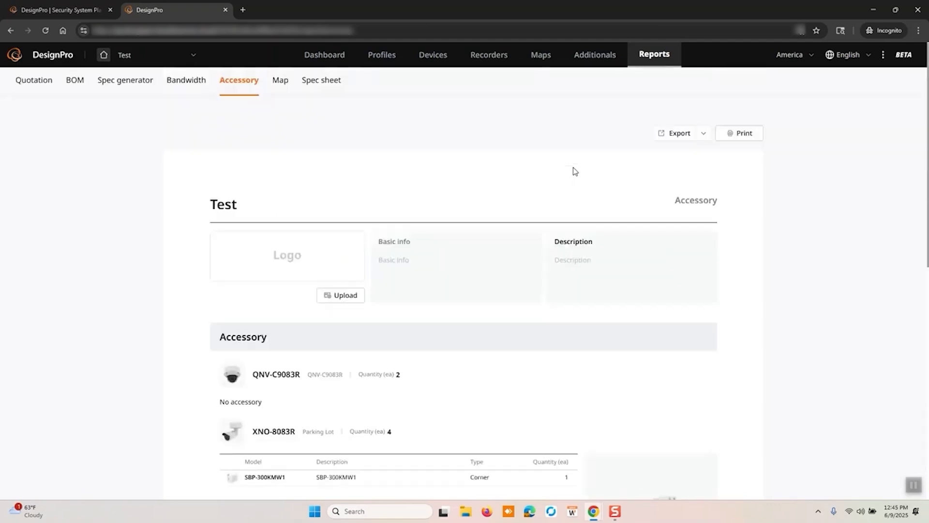
Examine the Map report with its camera placements and view the Spec sheet report's downloadable products
{"action": "left_click", "coordinate": [280, 81]}
{"action": "scroll", "coordinate": [400, 211], "scroll_direction": "down", "scroll_amount": 3}
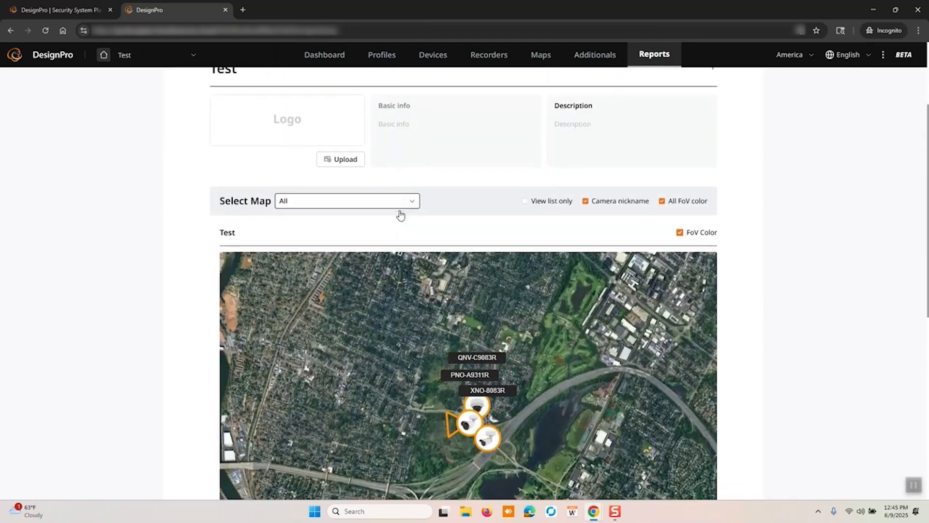
{"action": "scroll", "coordinate": [400, 214], "scroll_direction": "down", "scroll_amount": 1}
{"action": "scroll", "coordinate": [486, 184], "scroll_direction": "up", "scroll_amount": 4}
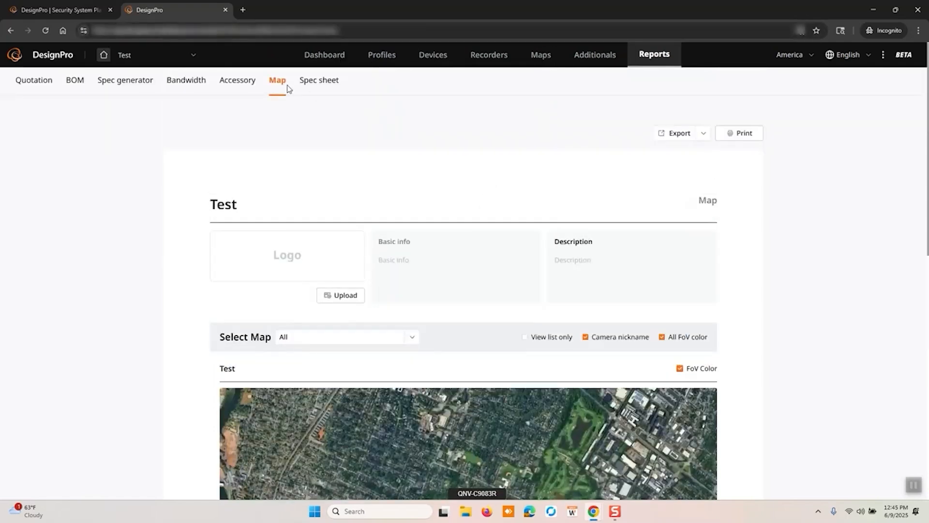
{"action": "left_click", "coordinate": [312, 83]}
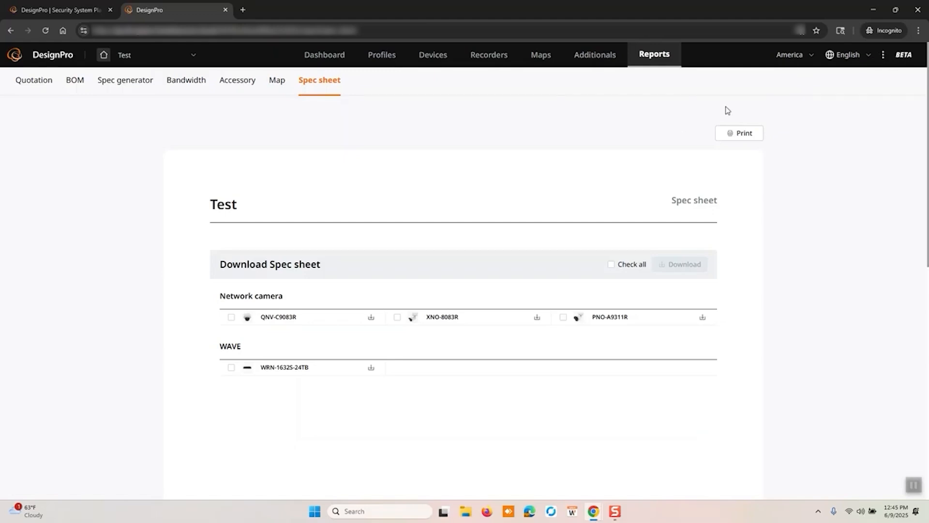
Open the Feedback page for DesignPro in the HanwhaVision Help Center
{"action": "left_click", "coordinate": [883, 56]}
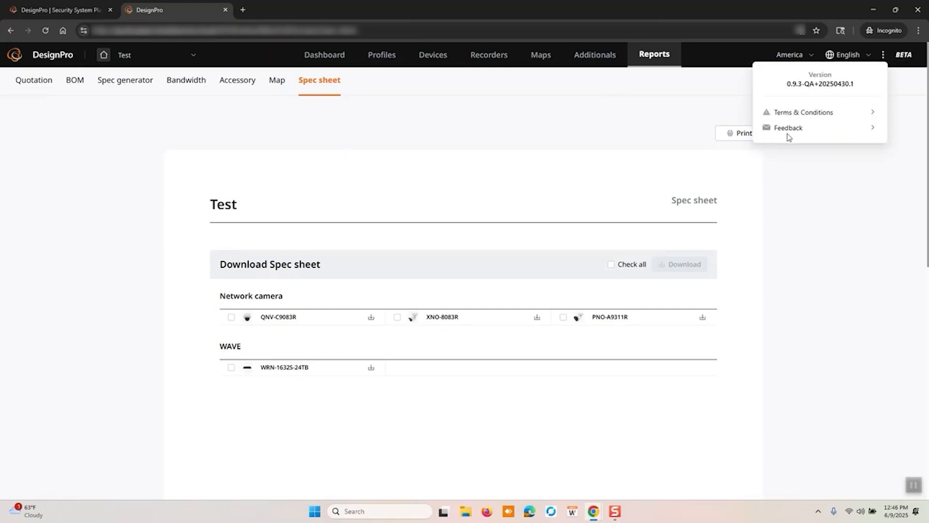
{"action": "left_click", "coordinate": [883, 57]}
{"action": "left_click", "coordinate": [884, 58]}
{"action": "left_click", "coordinate": [871, 127]}
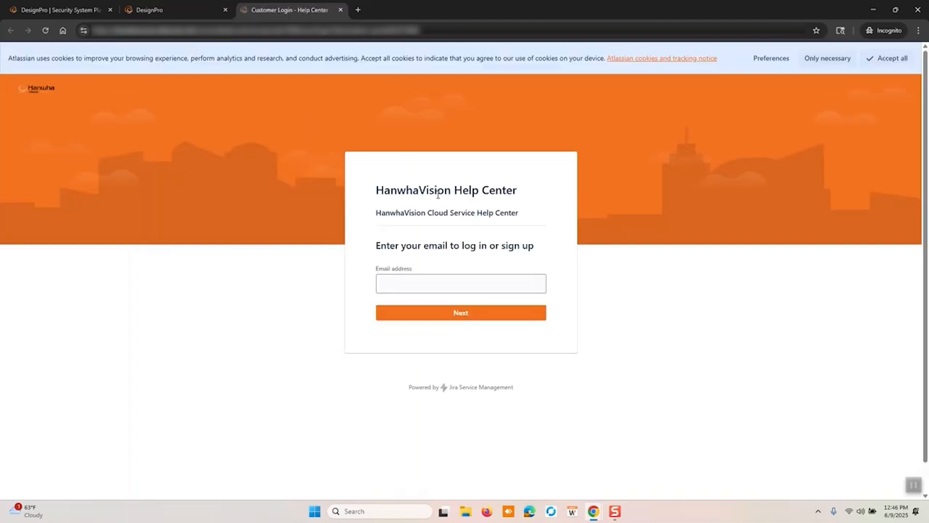
{"action": "left_click", "coordinate": [912, 485]}
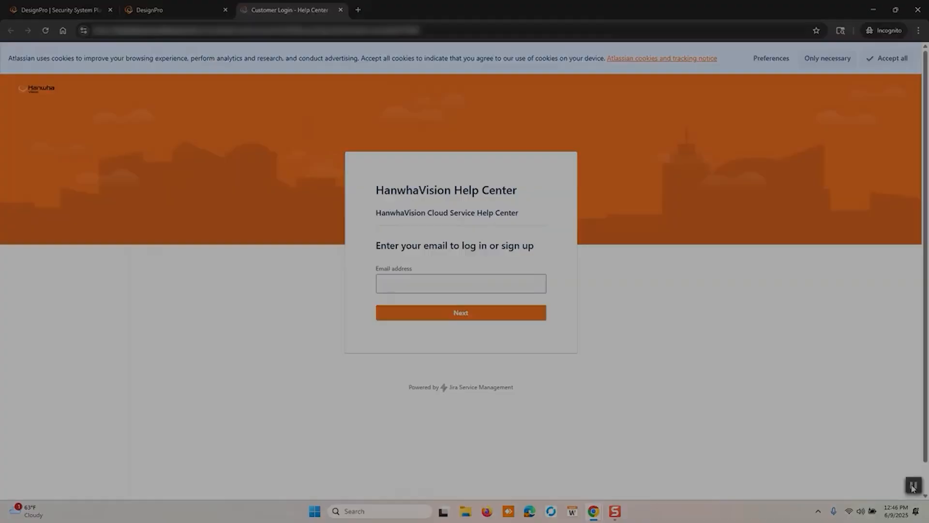